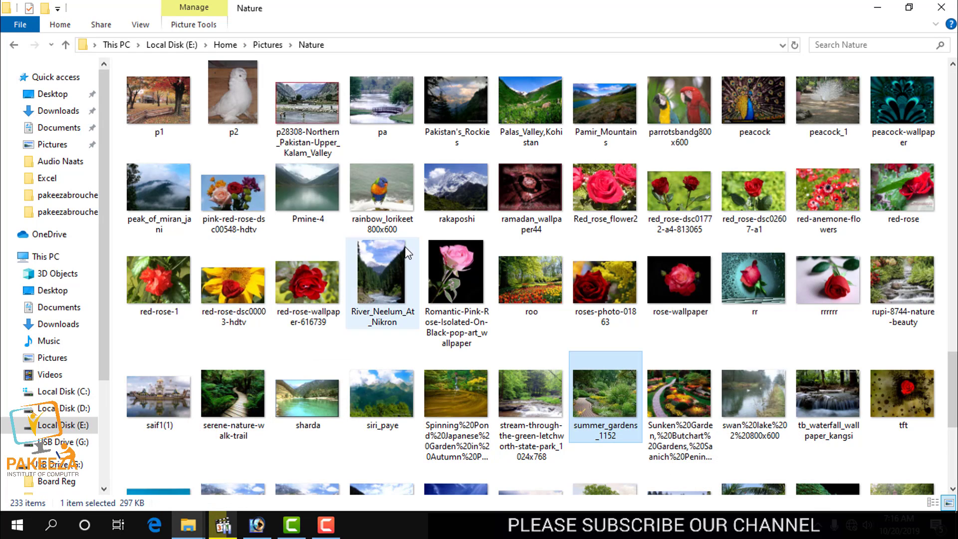
Browse the Nature folder for a suitable picture and preview 3D_046 in the photo viewer.
scroll(472, 314, "down", 5)
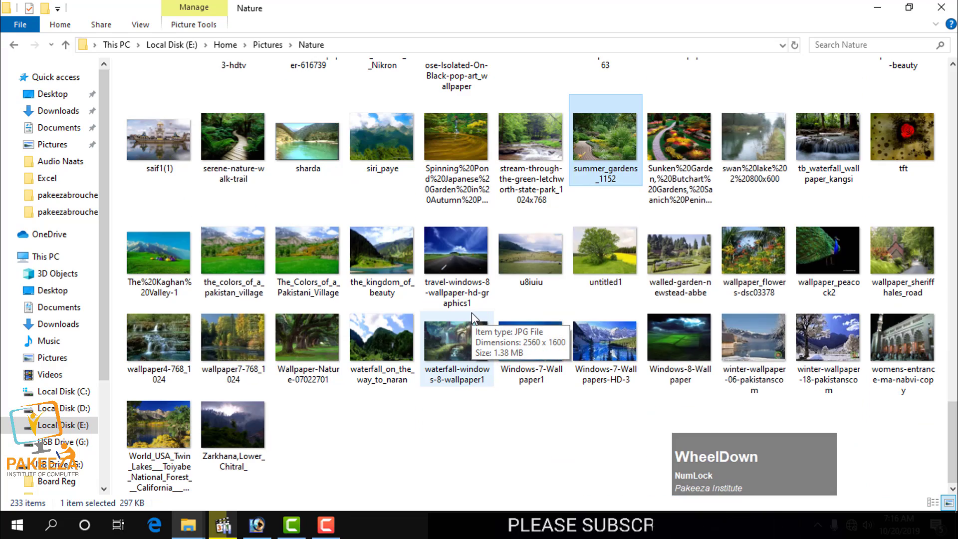
scroll(472, 316, "up", 15)
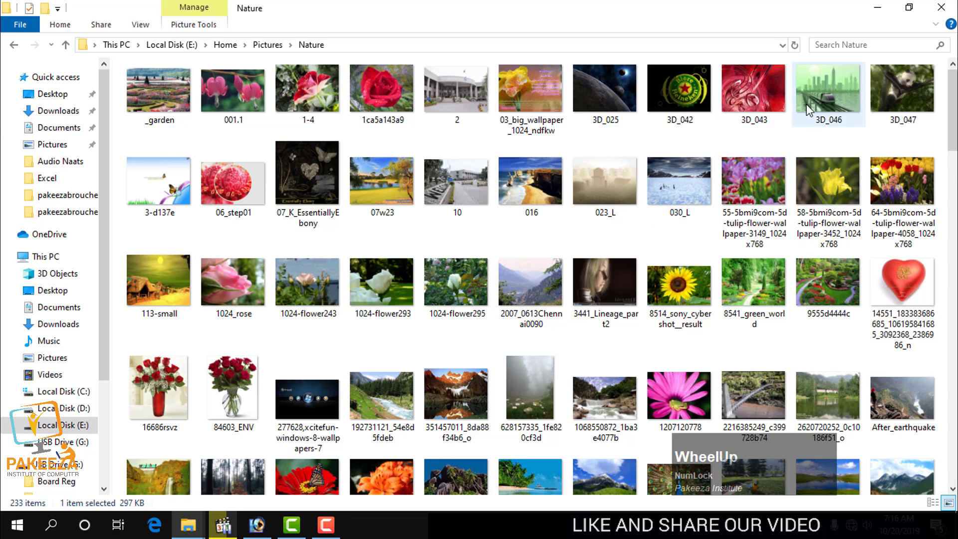
double_click(826, 100)
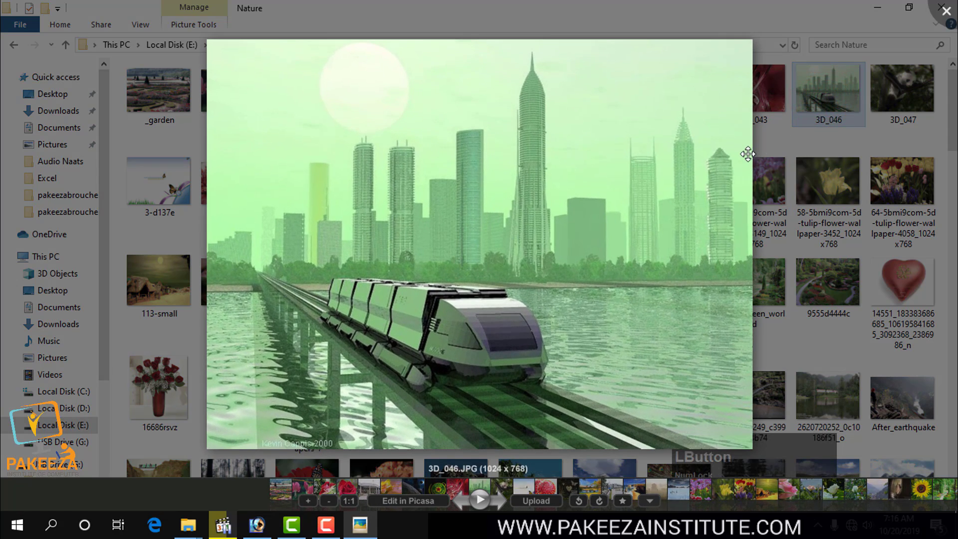
left_click(950, 10)
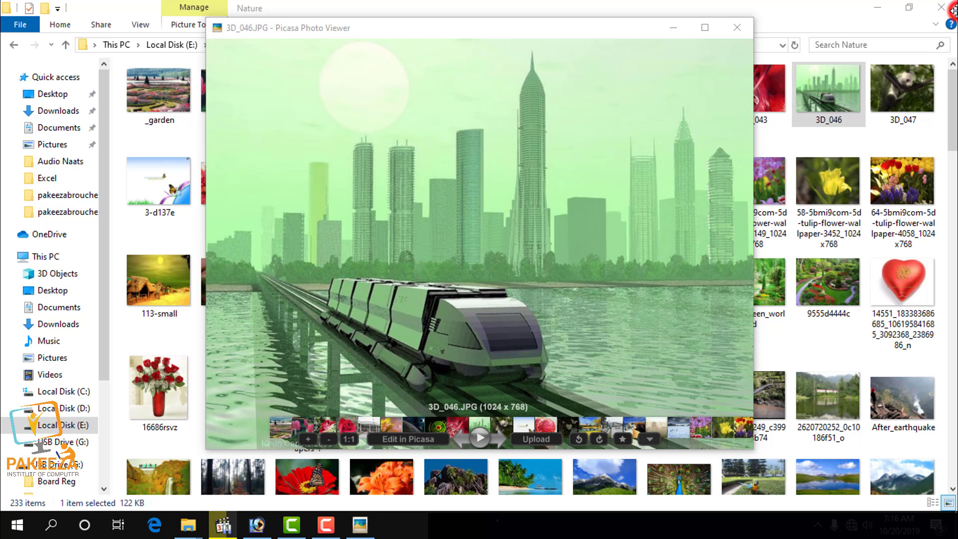
left_click(737, 27)
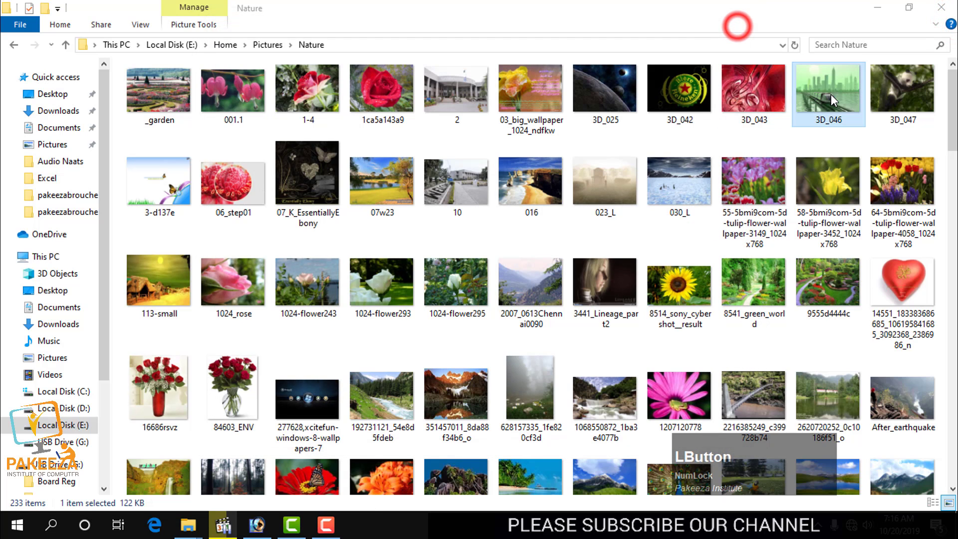
Open 3D_046 from the Nature folder in Photoshop, maximize its window and add a new layer above the background.
left_click_drag(828, 92, 460, 258)
left_click(326, 525)
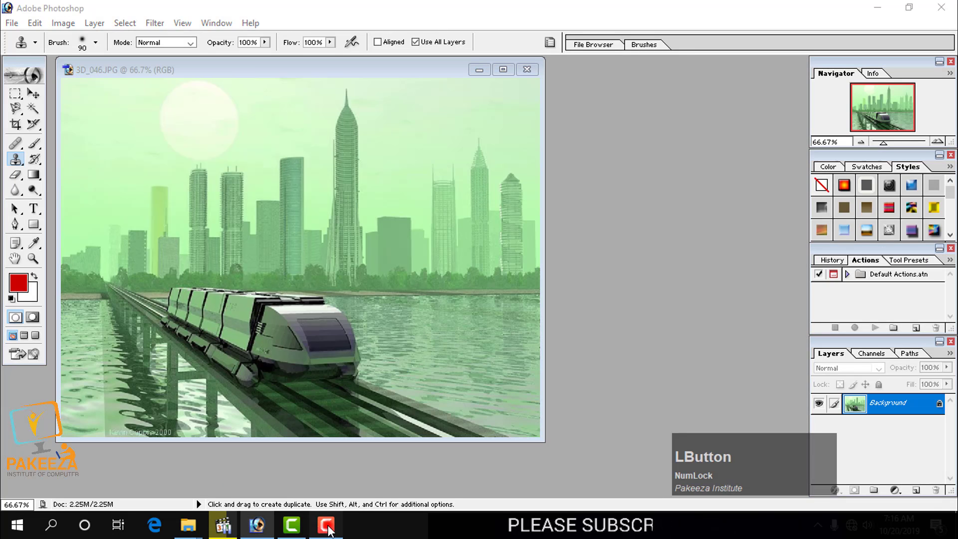
left_click(926, 425)
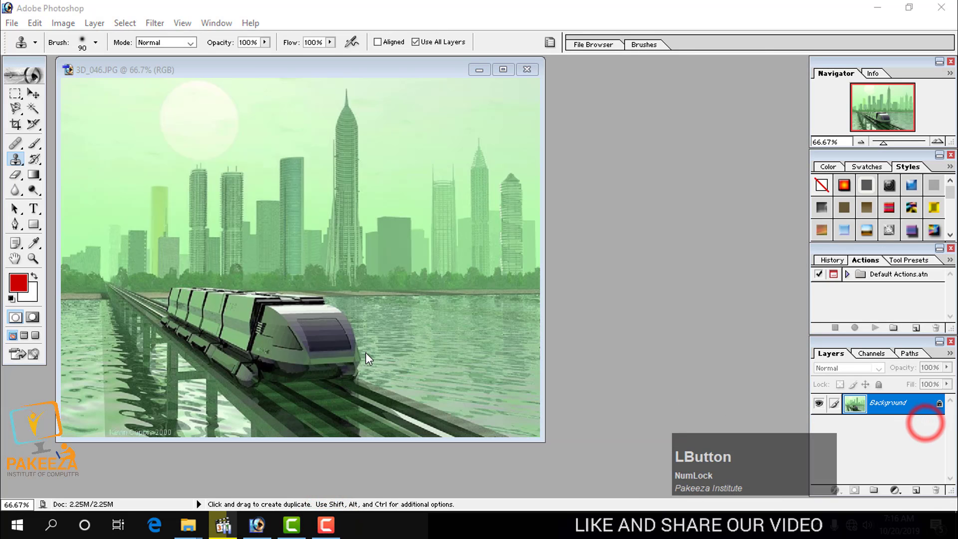
left_click_drag(287, 71, 462, 105)
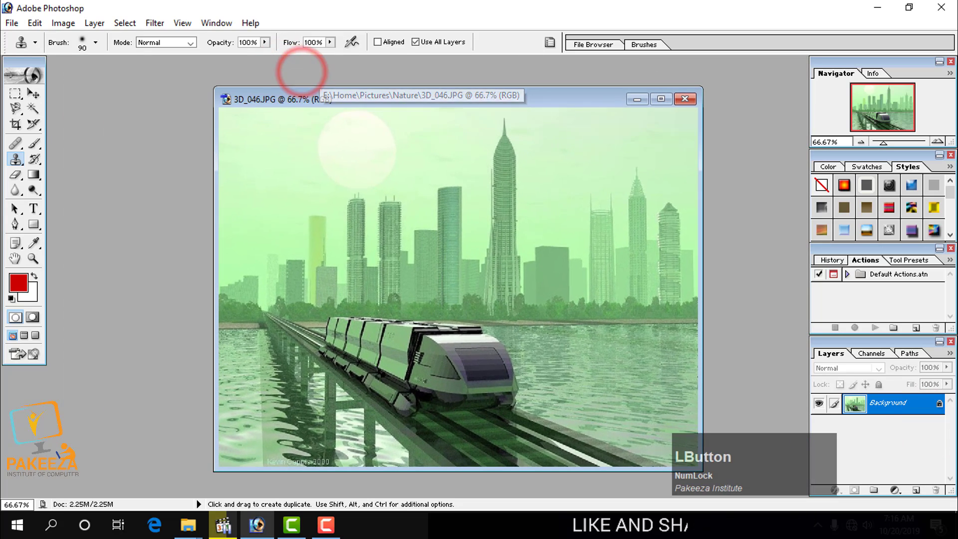
left_click(662, 100)
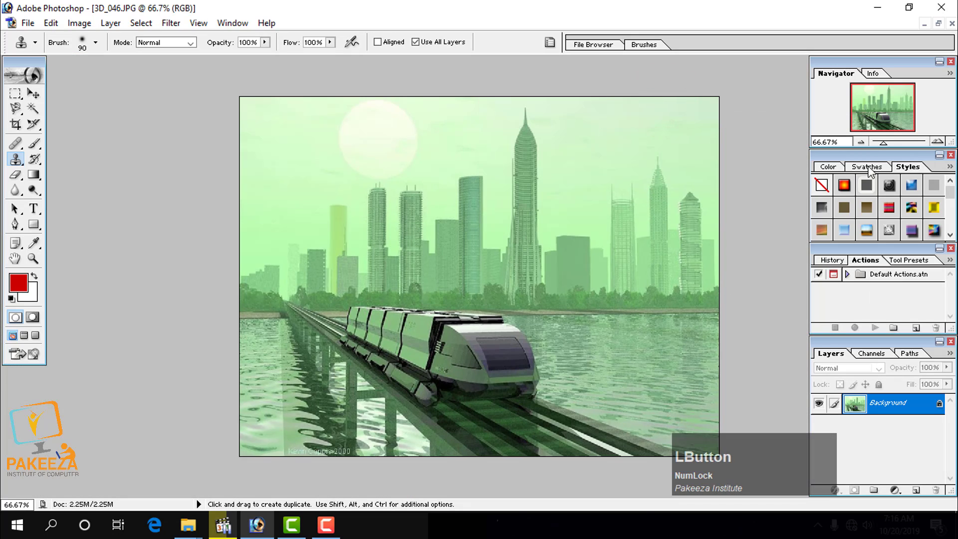
left_click_drag(885, 143, 895, 143)
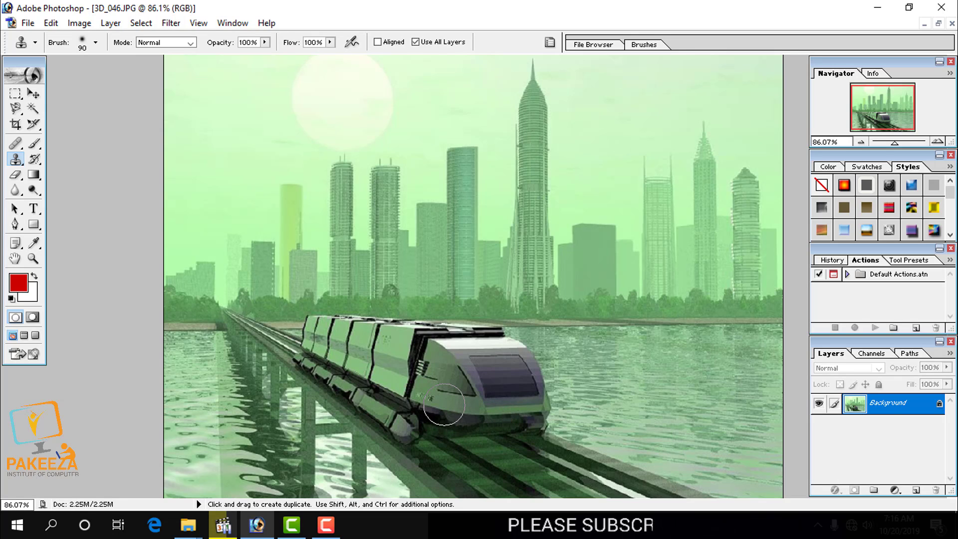
left_click(917, 492)
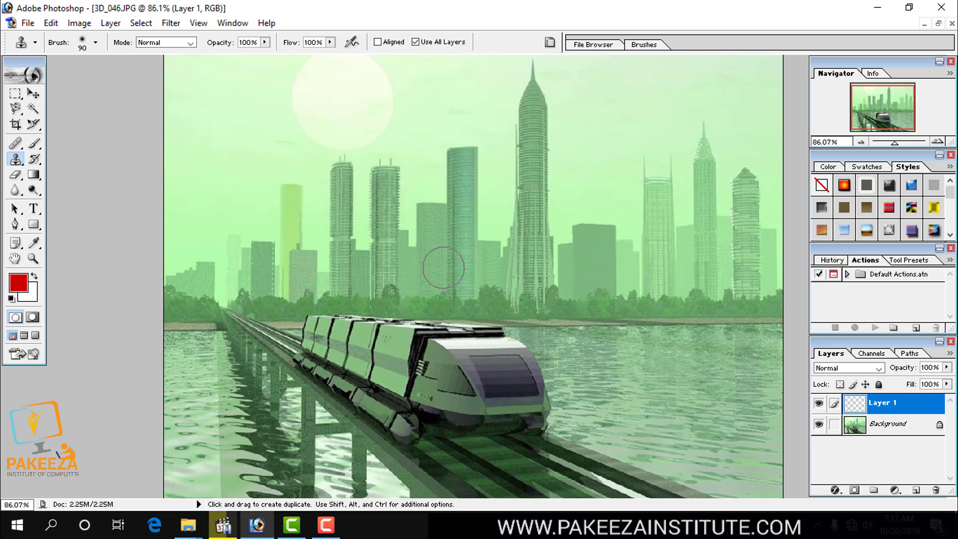
Clone the dark railway track in front of the train over its nose and carriages on the new layer with the Clone Stamp.
key("alt")
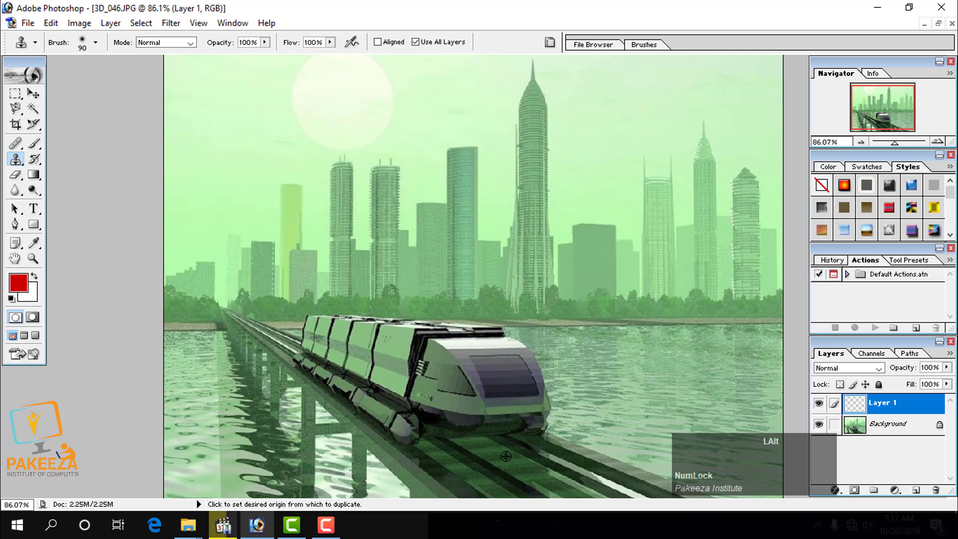
left_click(506, 460, "alt")
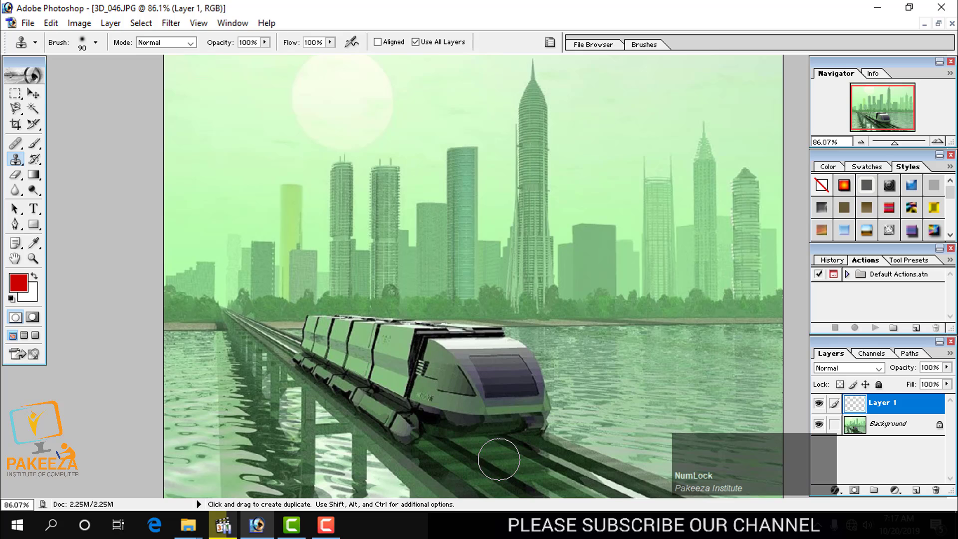
mouse_move(504, 457)
left_mouse_down()
mouse_move(494, 425)
mouse_move(487, 458)
mouse_move(471, 426)
mouse_move(470, 447)
mouse_move(479, 458)
mouse_move(472, 428)
mouse_move(481, 407)
mouse_move(459, 423)
mouse_move(510, 406)
mouse_move(498, 413)
mouse_move(510, 433)
mouse_move(475, 406)
mouse_move(436, 407)
mouse_move(419, 440)
mouse_move(435, 415)
mouse_move(427, 397)
mouse_move(408, 421)
mouse_move(412, 398)
mouse_move(394, 392)
mouse_move(415, 419)
left_mouse_up()
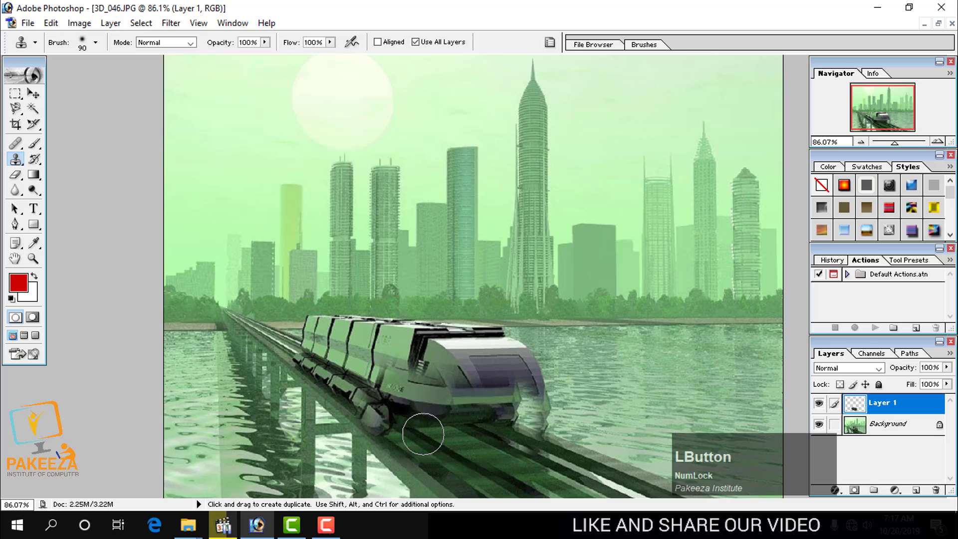
left_click(458, 441)
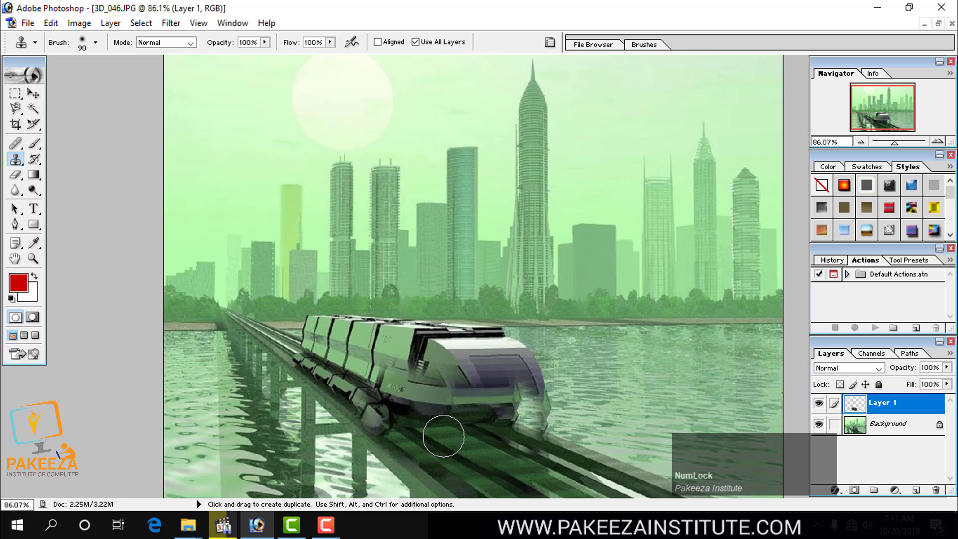
mouse_move(439, 422)
left_mouse_down()
mouse_move(444, 414)
mouse_move(402, 421)
mouse_move(395, 406)
left_mouse_up()
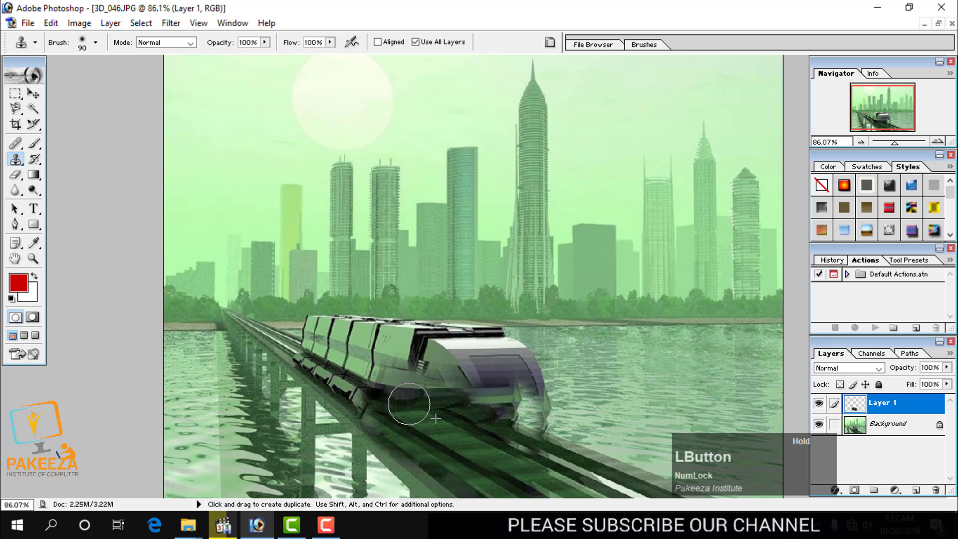
mouse_move(408, 405)
left_mouse_down()
mouse_move(372, 383)
mouse_move(364, 391)
mouse_move(350, 361)
mouse_move(332, 370)
mouse_move(337, 357)
mouse_move(312, 348)
left_mouse_up()
left_click(338, 357)
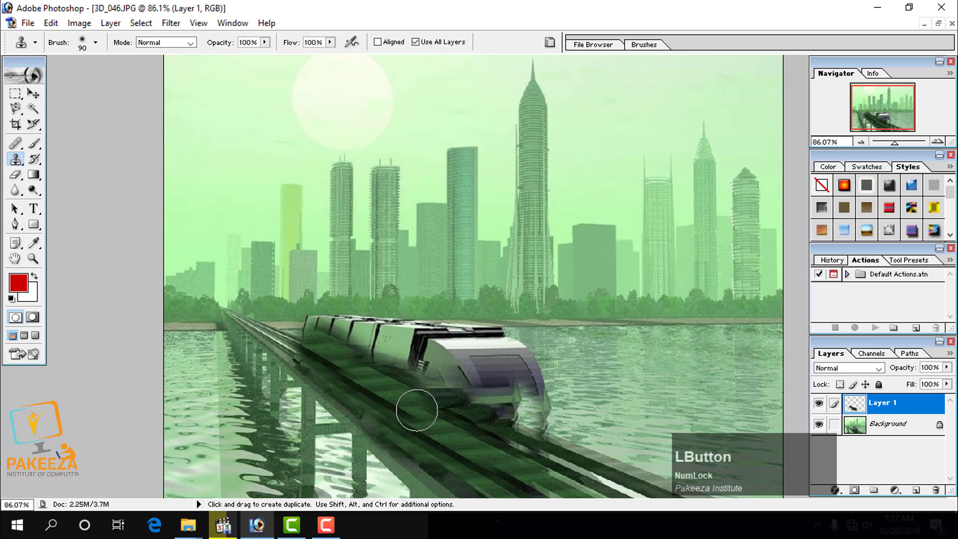
mouse_move(428, 418)
left_mouse_down()
mouse_move(471, 408)
mouse_move(383, 359)
mouse_move(484, 408)
mouse_move(447, 388)
mouse_move(461, 364)
mouse_move(459, 383)
mouse_move(501, 387)
mouse_move(489, 396)
mouse_move(497, 406)
mouse_move(482, 375)
mouse_move(460, 382)
mouse_move(463, 353)
mouse_move(441, 362)
mouse_move(447, 377)
mouse_move(404, 345)
mouse_move(364, 339)
mouse_move(320, 308)
left_mouse_up()
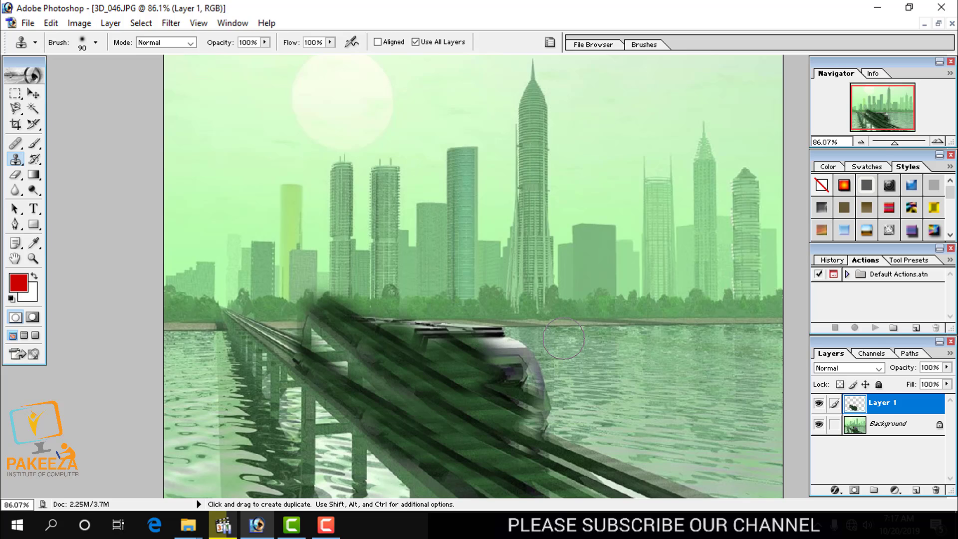
Close the train picture and open the recent file 1_new.jpg in a maximized window.
left_click(951, 24)
left_click(494, 208)
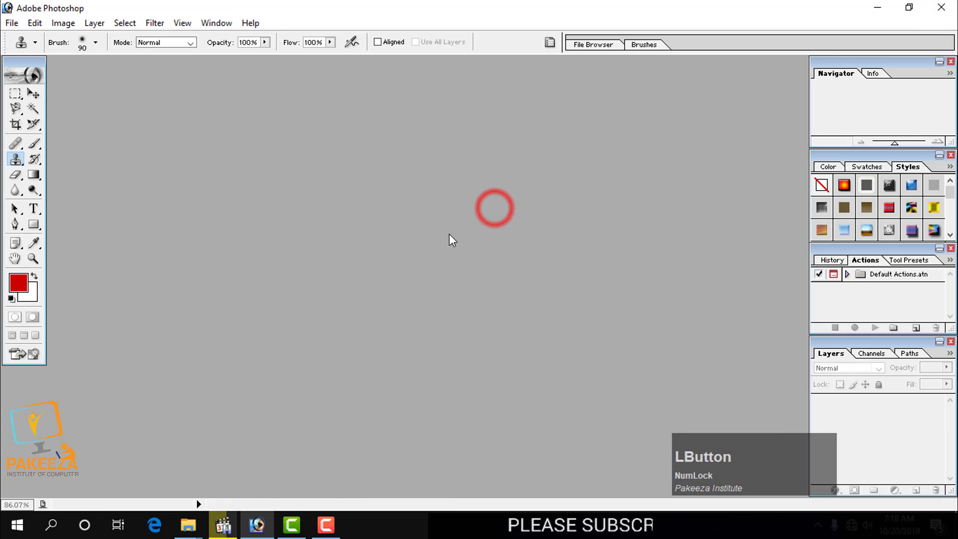
left_click(11, 23)
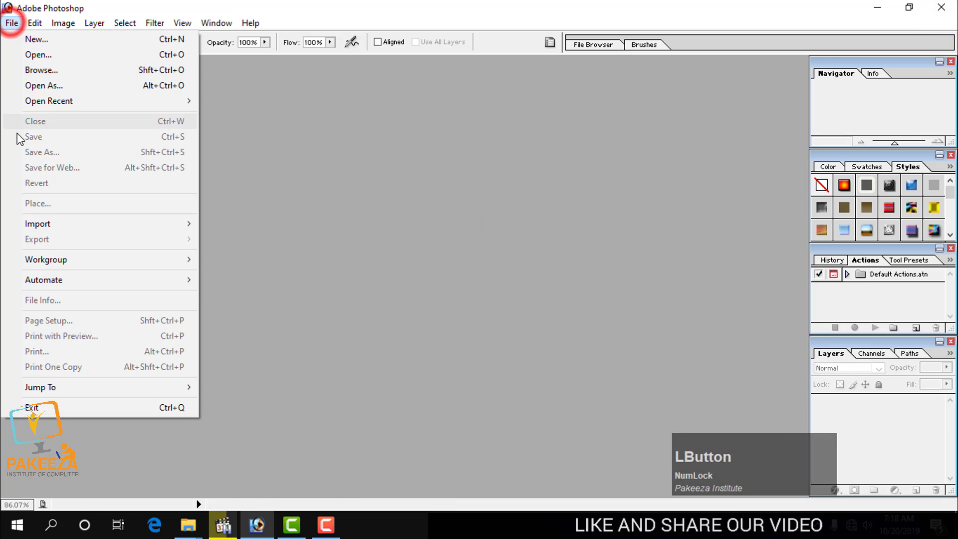
mouse_move(34, 103)
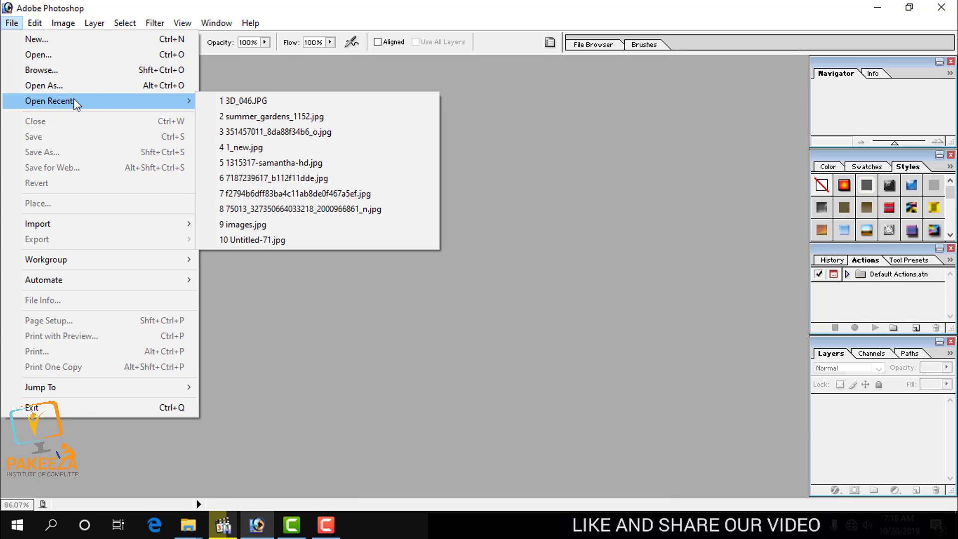
left_click(274, 148)
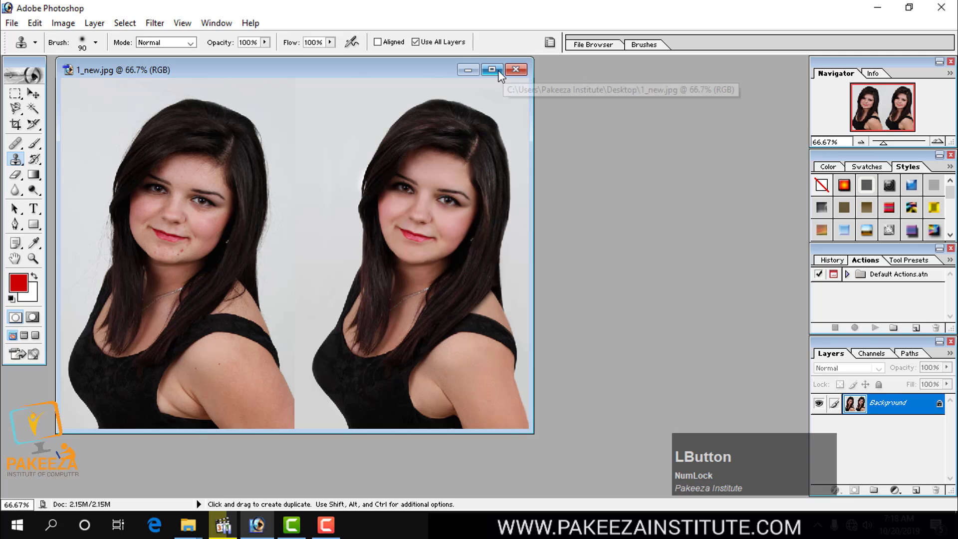
left_click_drag(441, 70, 541, 75)
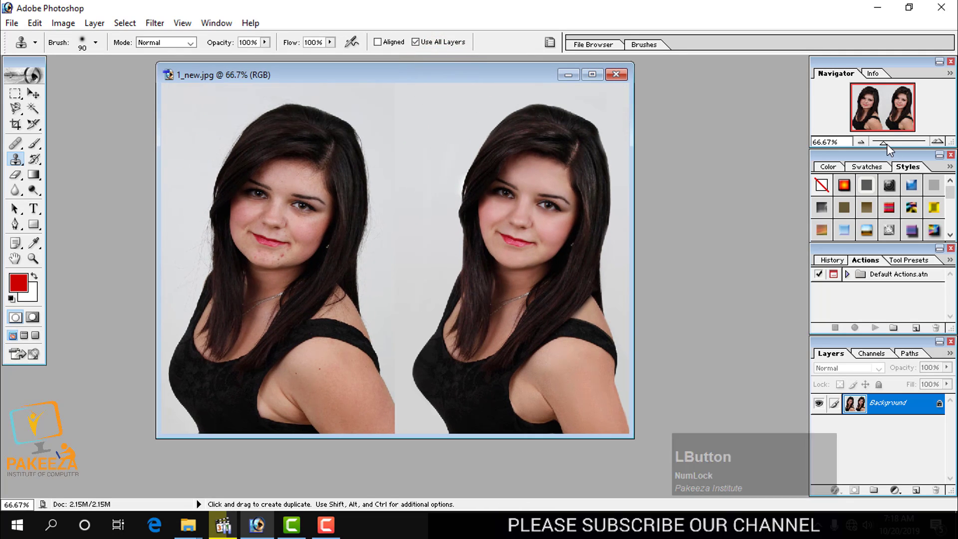
left_click_drag(888, 144, 891, 142)
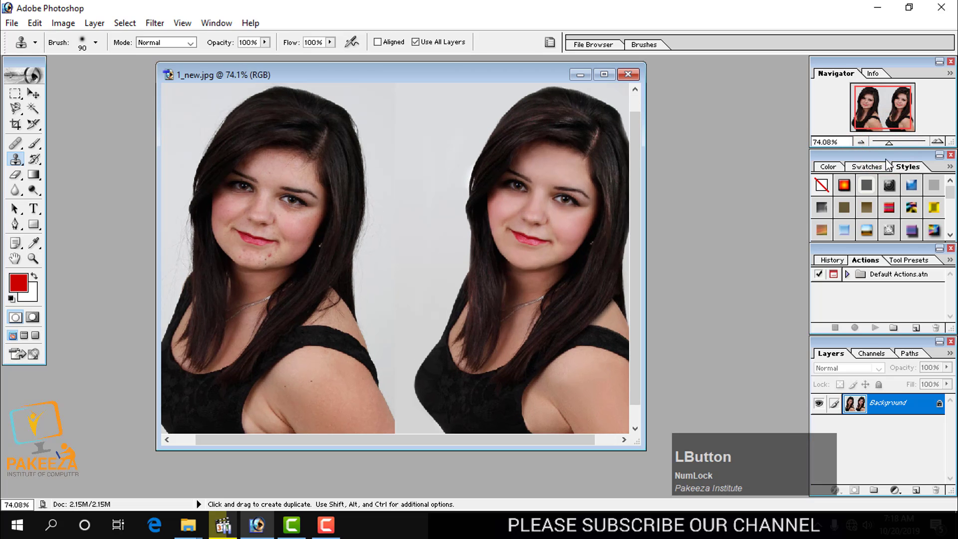
left_click(610, 75)
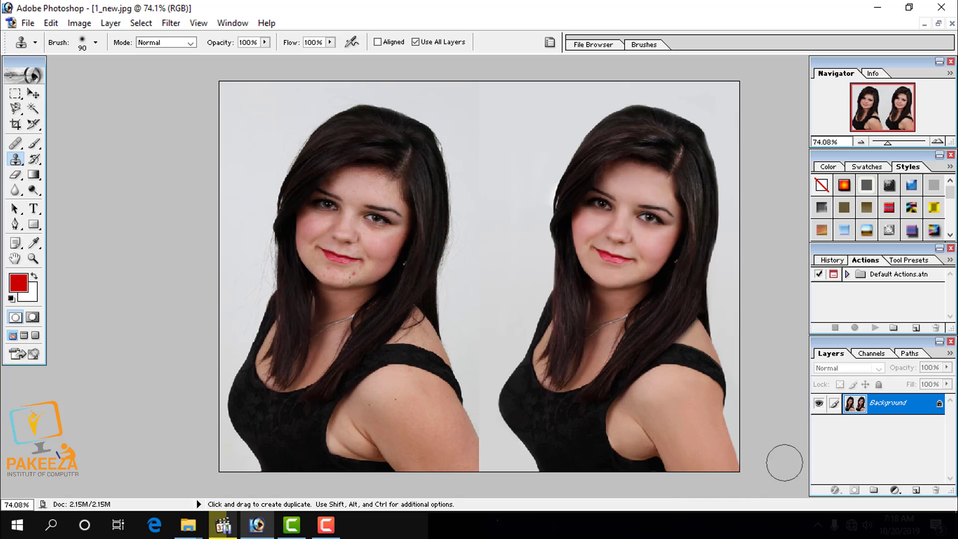
Add a new layer above the portrait background and reduce the Clone Stamp brush size to 50.
left_click(917, 490)
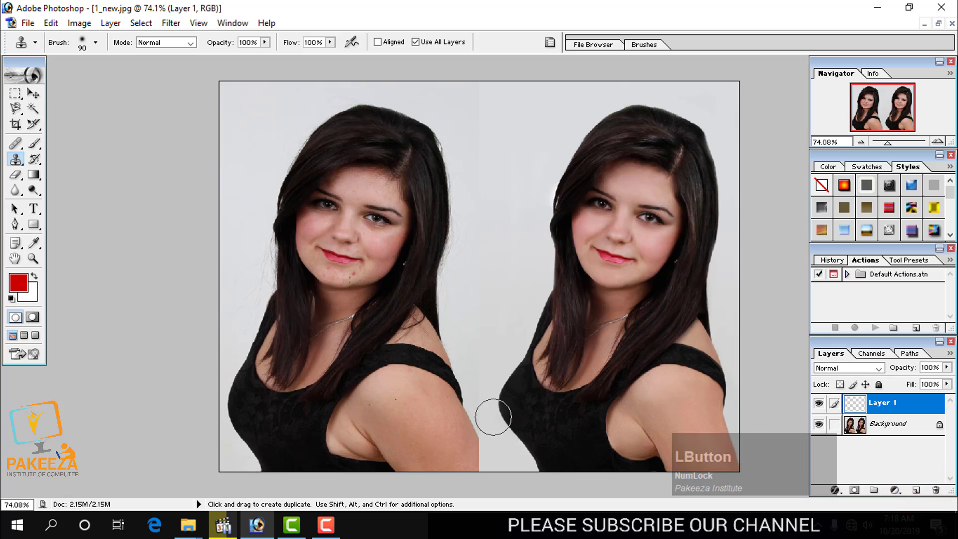
left_click(452, 450, "alt")
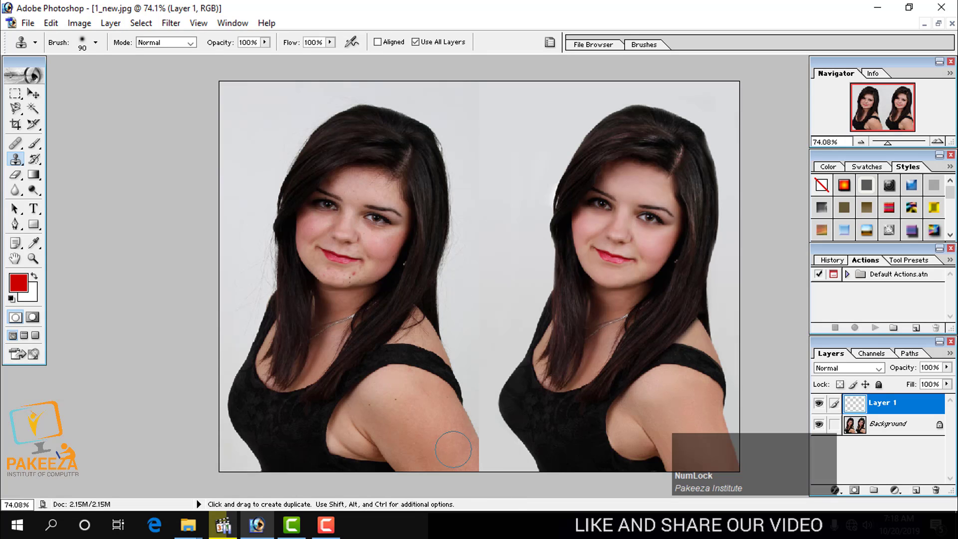
key("bracketleft")
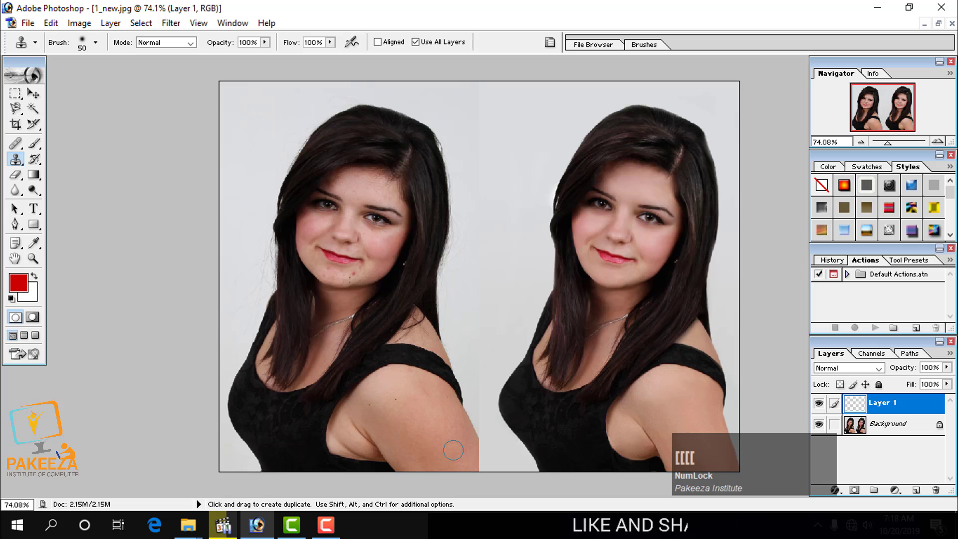
Sample the skin on the left portrait's upper arm and clone it along the arm's cut-off edge to extend the arm.
key("alt")
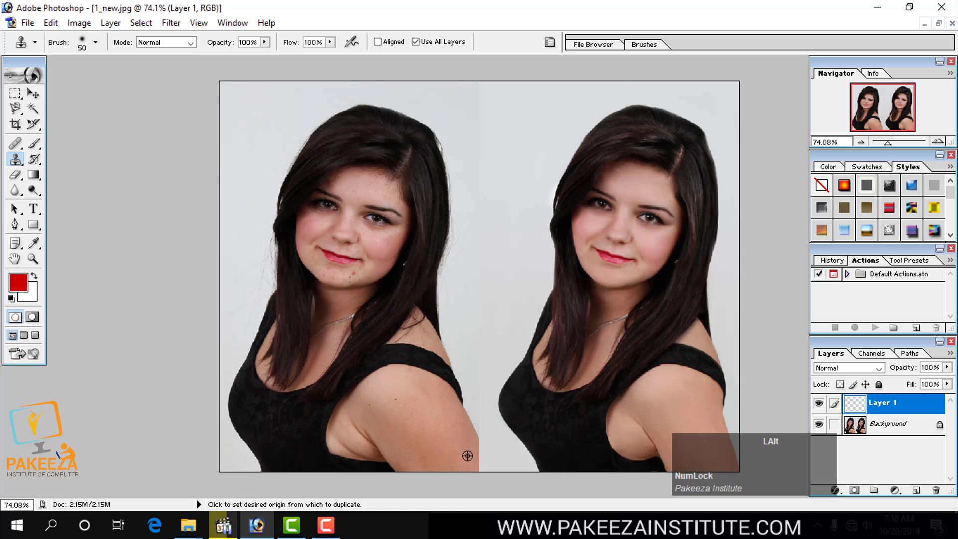
left_click(468, 457, "alt")
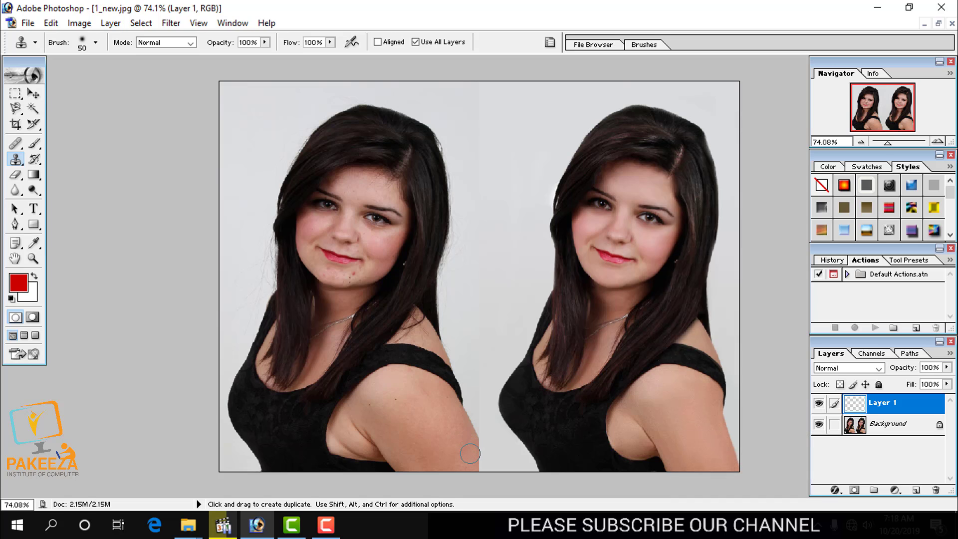
left_click(464, 459)
mouse_move(469, 456)
left_mouse_down()
mouse_move(477, 477)
mouse_move(456, 463)
left_mouse_up()
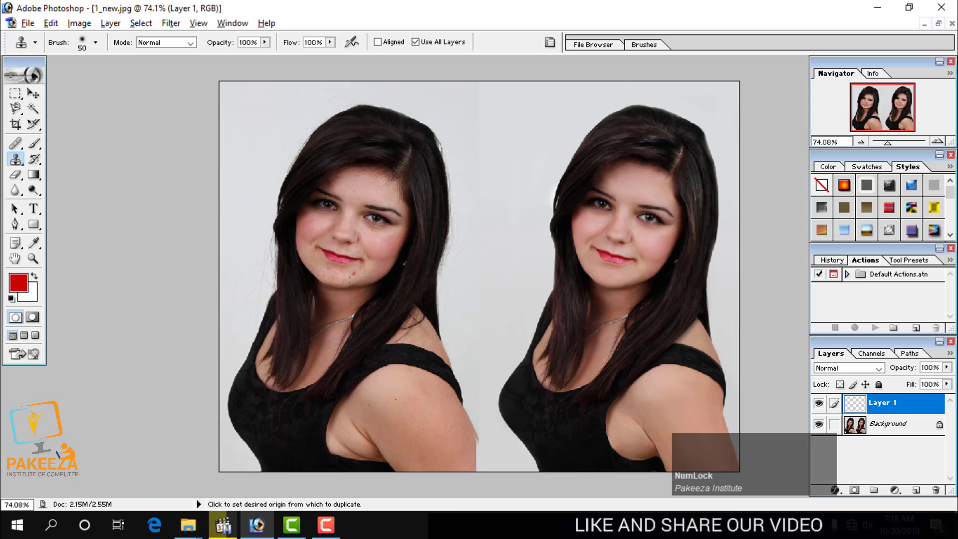
left_click(466, 451)
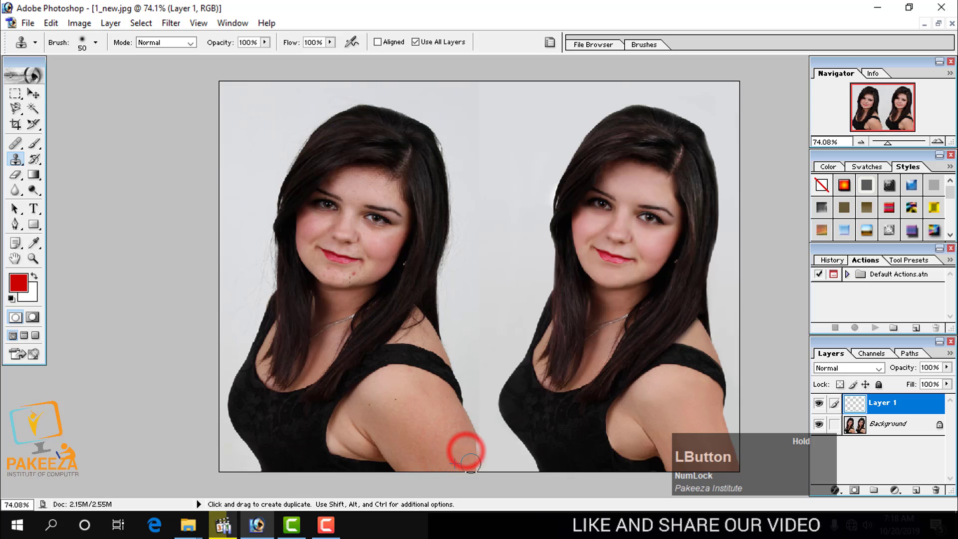
mouse_move(471, 463)
left_mouse_down()
mouse_move(474, 455)
mouse_move(484, 470)
mouse_move(477, 466)
left_mouse_up()
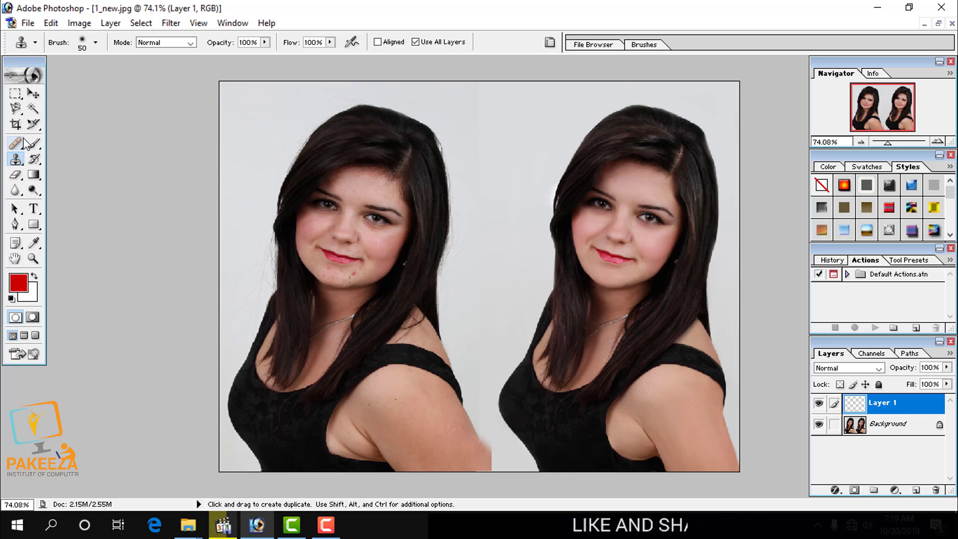
Trace the excess cloned skin outside the left portrait's arm with a closed Pen path and convert it to a selection.
left_click(16, 224)
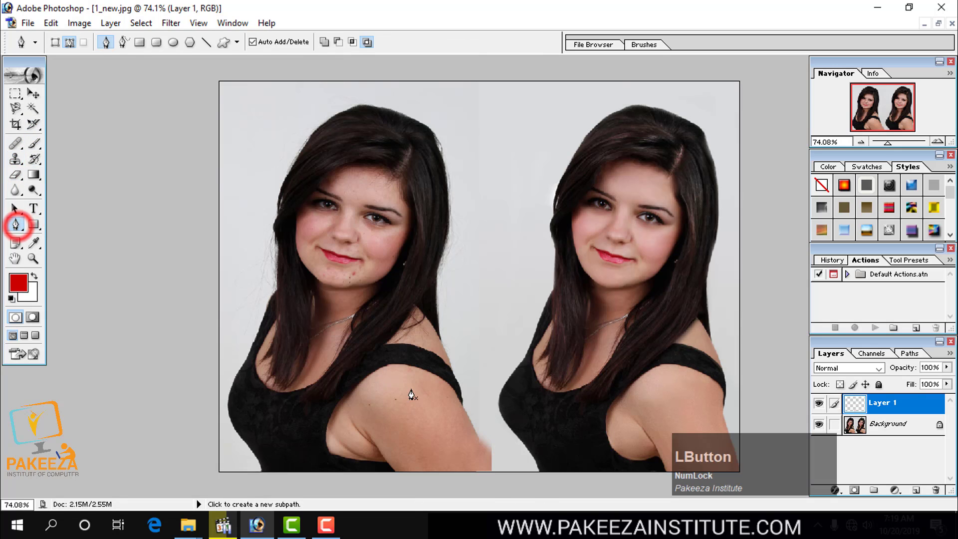
left_click(471, 422)
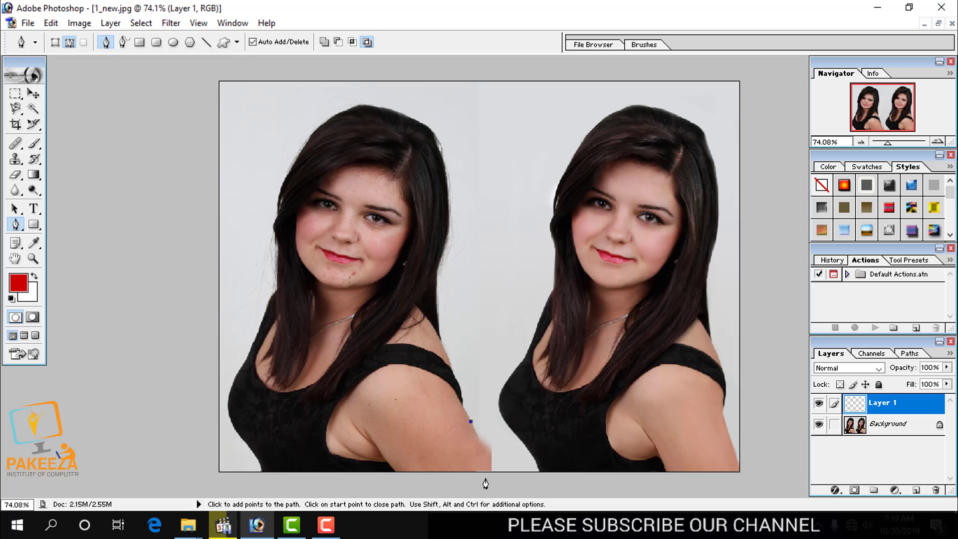
left_click_drag(484, 473, 482, 487)
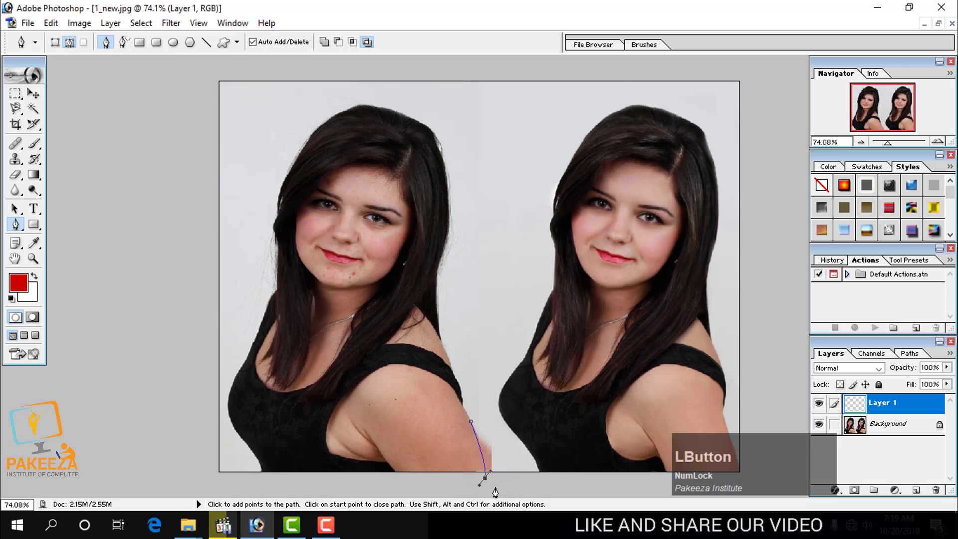
left_click(501, 441)
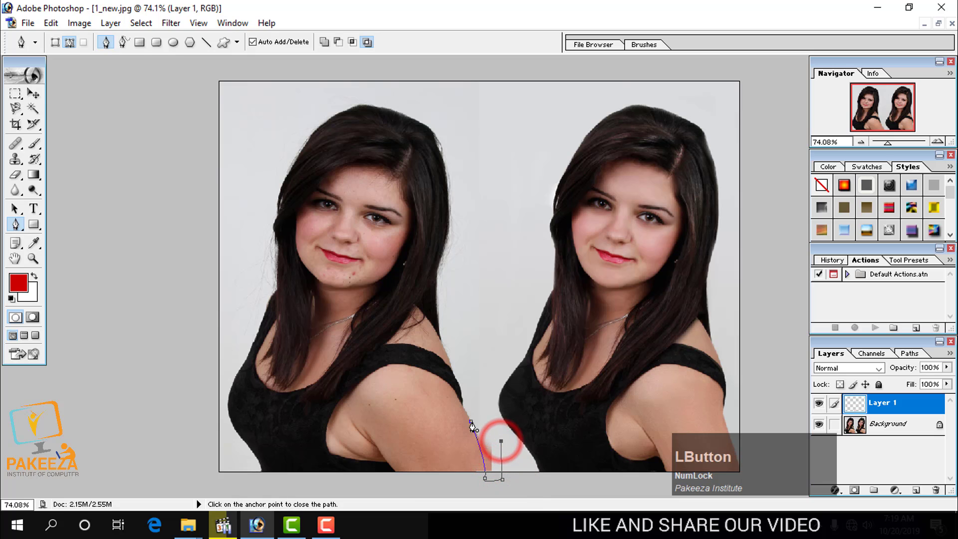
left_click(472, 422)
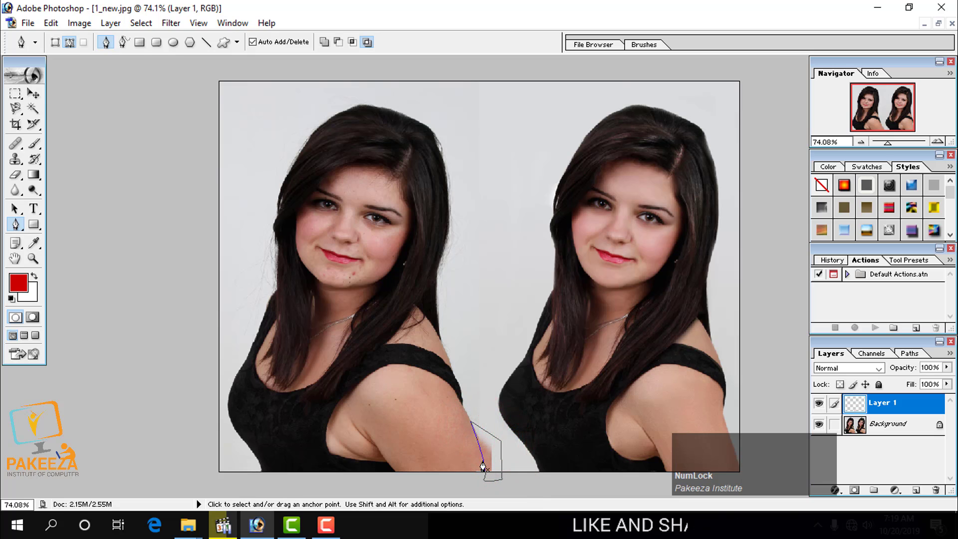
key("Return")
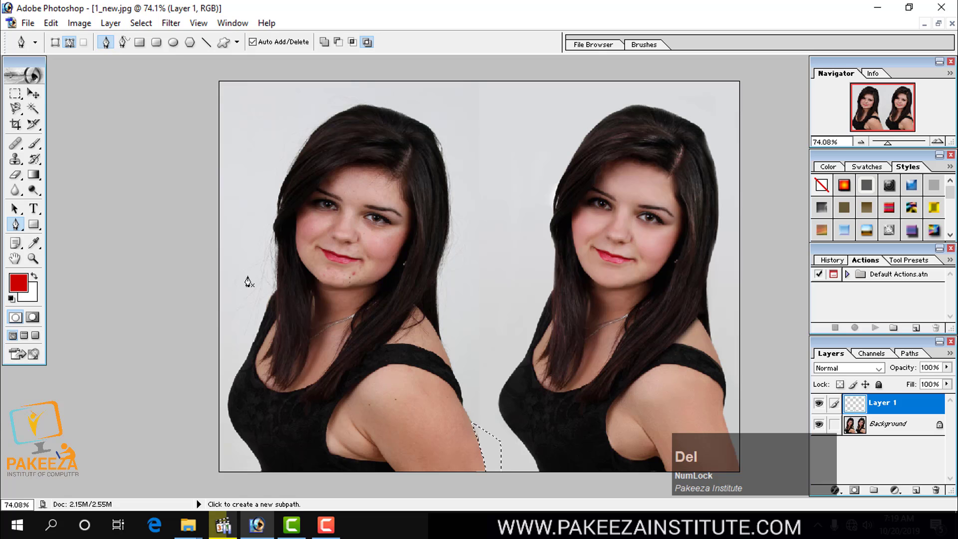
Undo the last deletion, nudge the selection outline slightly to the right, delete the excess arm skin inside it and deselect.
left_click(16, 94)
left_click(226, 164)
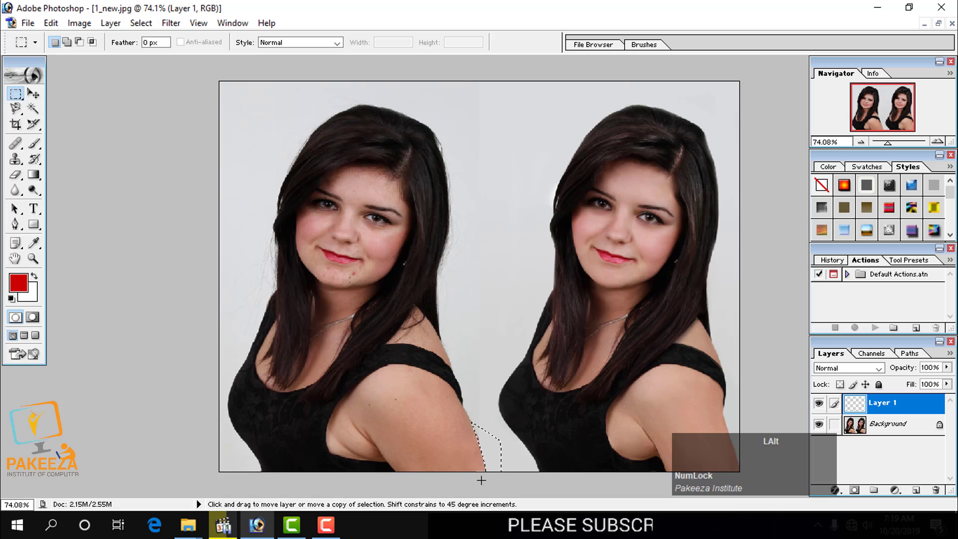
key("ctrl+alt+z")
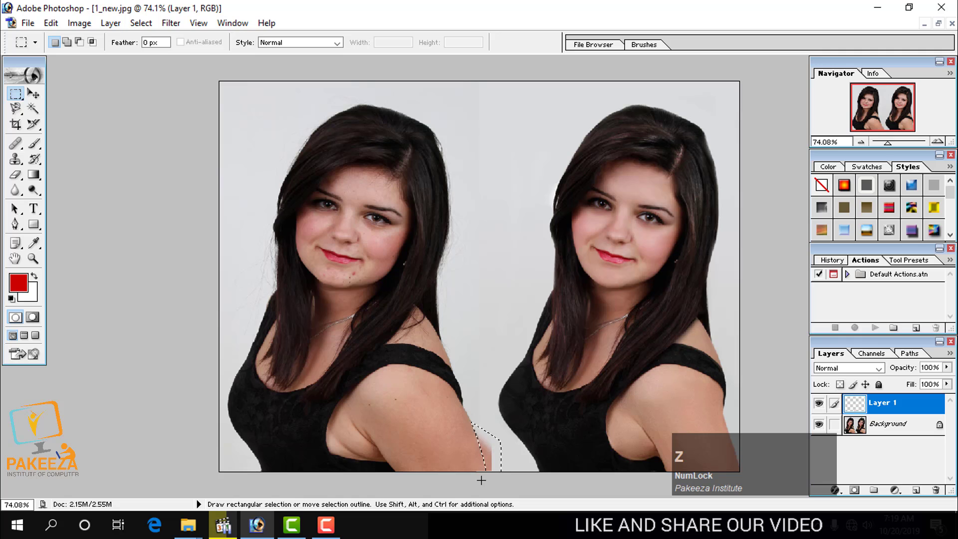
key("Right")
key("Right")
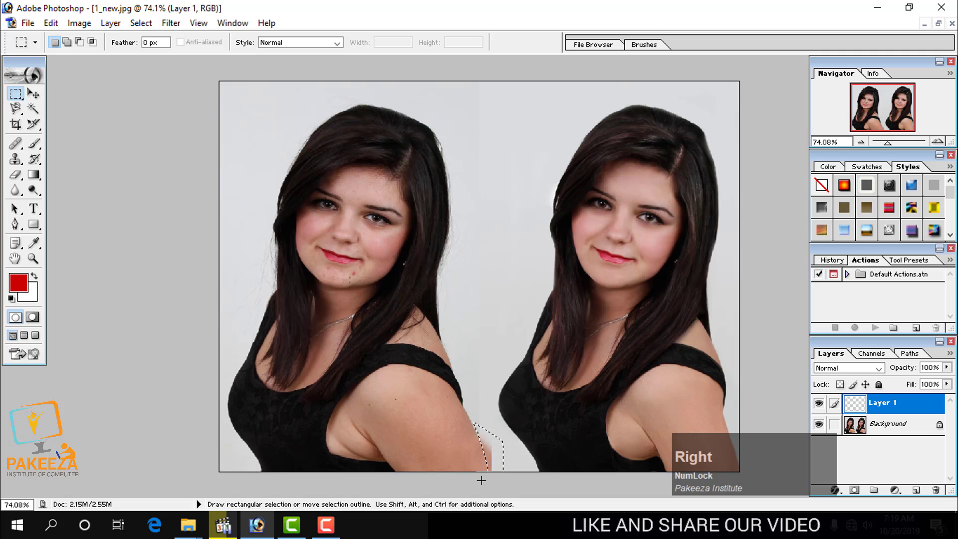
key("Delete")
left_click(482, 480)
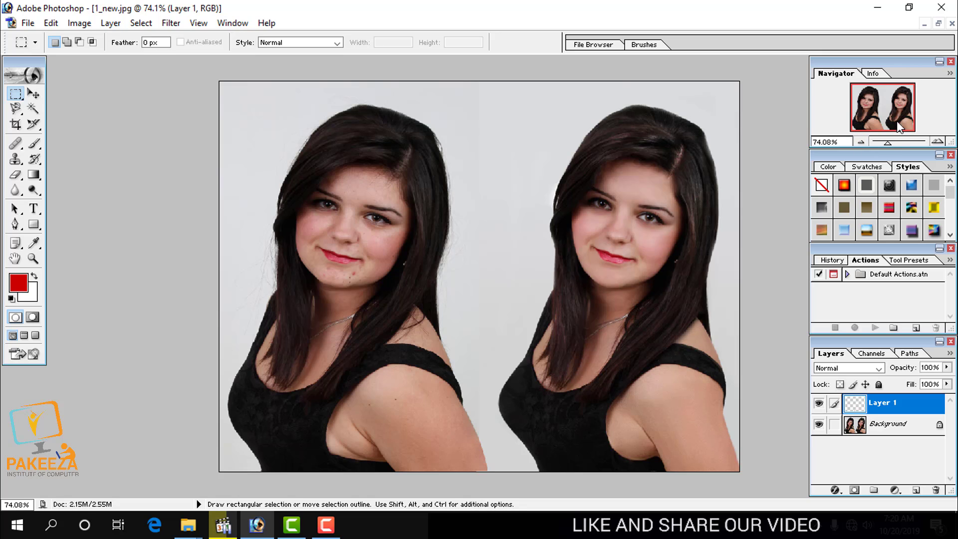
Sample clean skin on the left portrait's cheek and clone it over the chin blemishes with the brush size at 30.
left_click(888, 142)
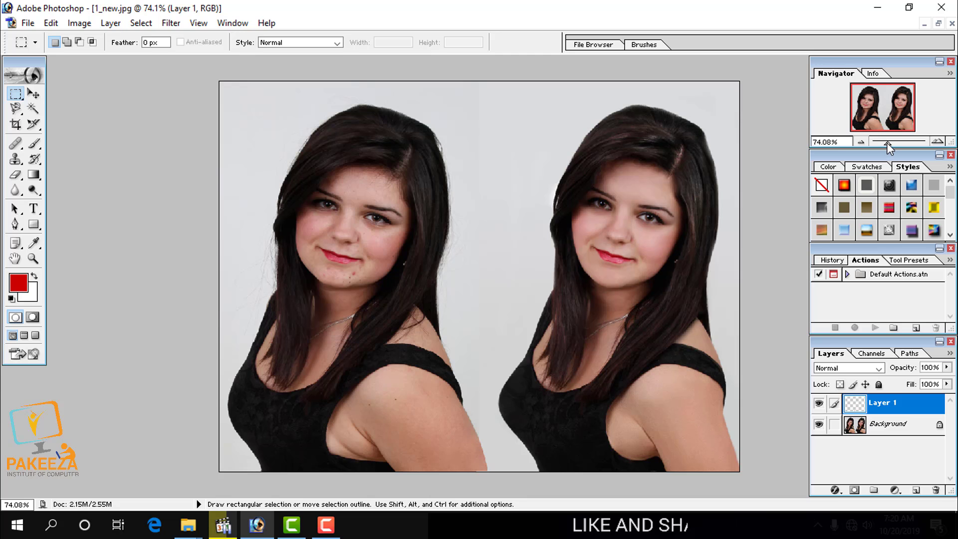
left_click_drag(888, 142, 904, 143)
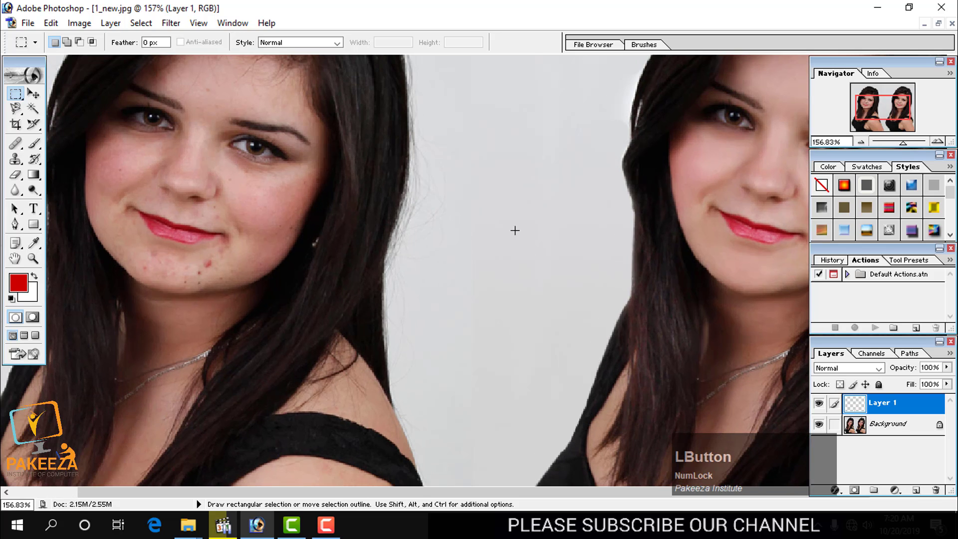
key("space")
left_click_drag(226, 237, 480, 293)
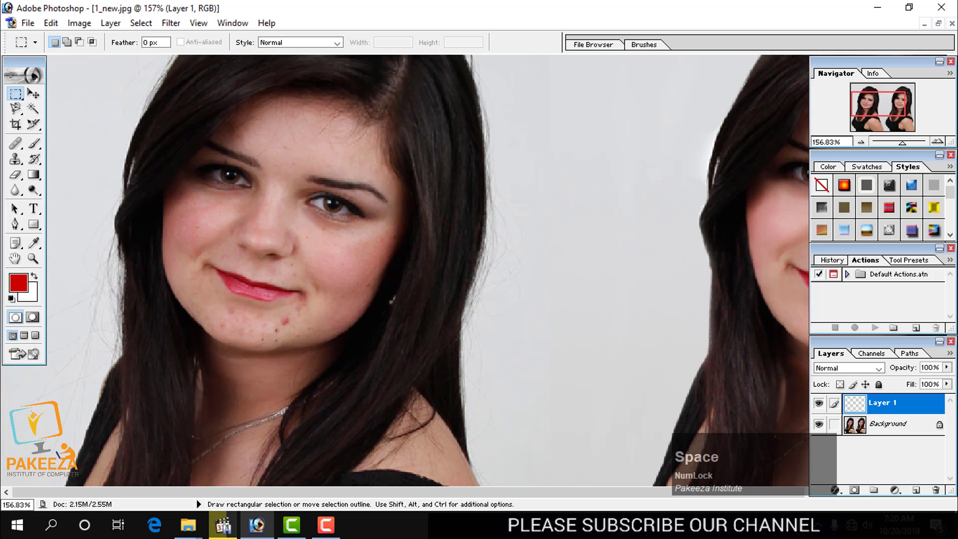
left_click(16, 159)
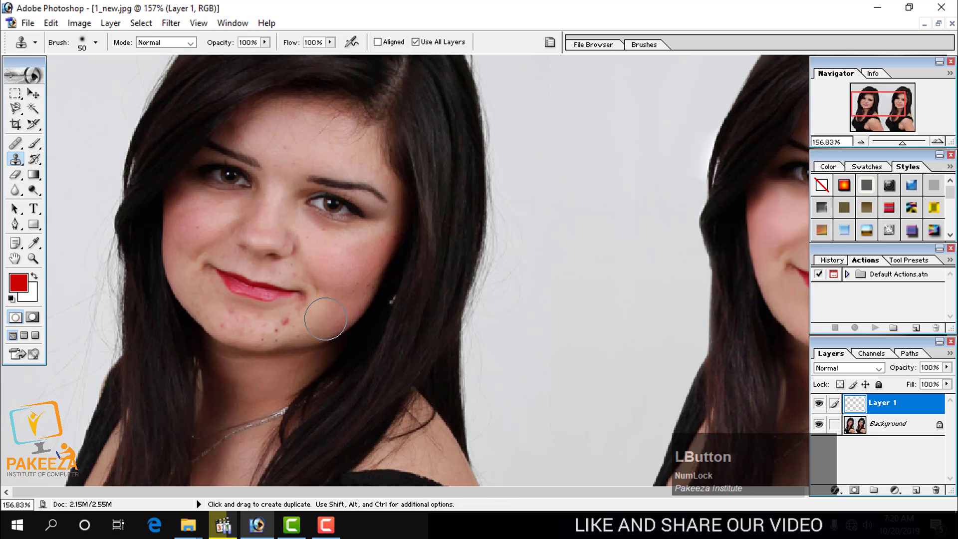
key("bracketleft")
key("bracketleft")
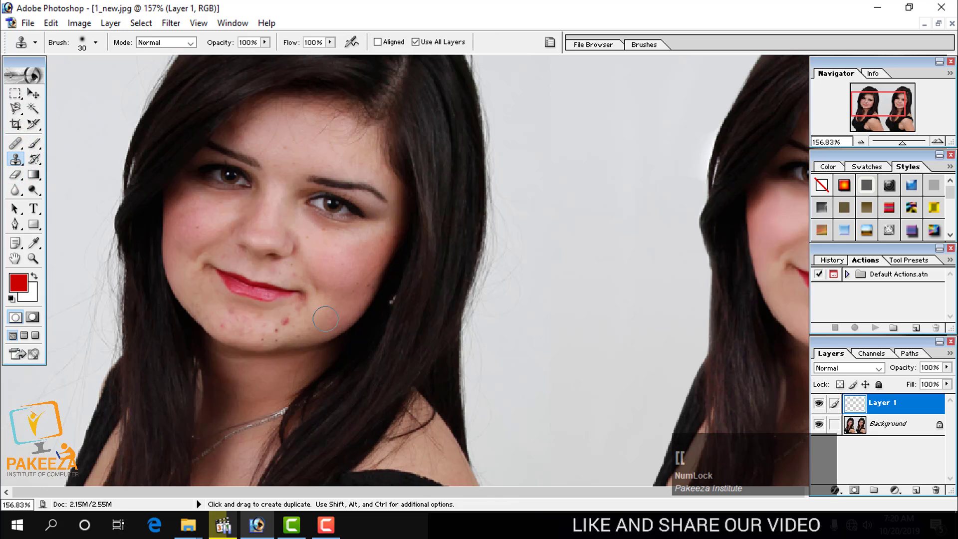
left_click(331, 312, "alt")
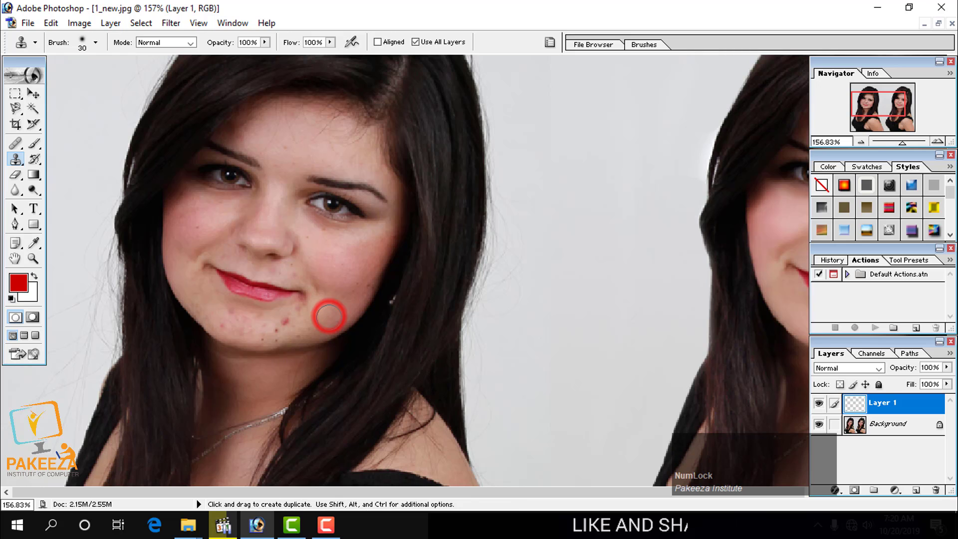
left_click(284, 322)
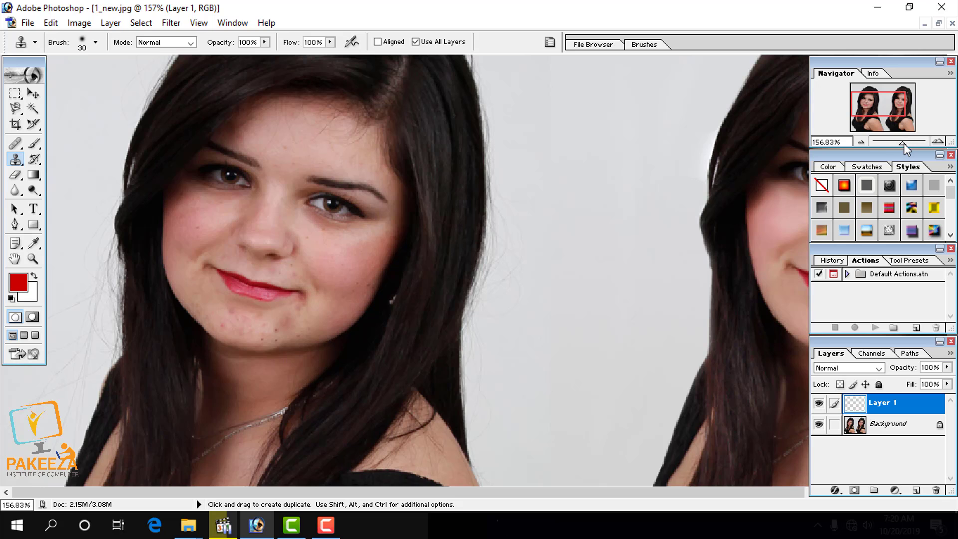
Close the portrait picture 1_new.jpg without saving the changes.
left_click_drag(904, 143, 880, 143)
left_click(952, 23)
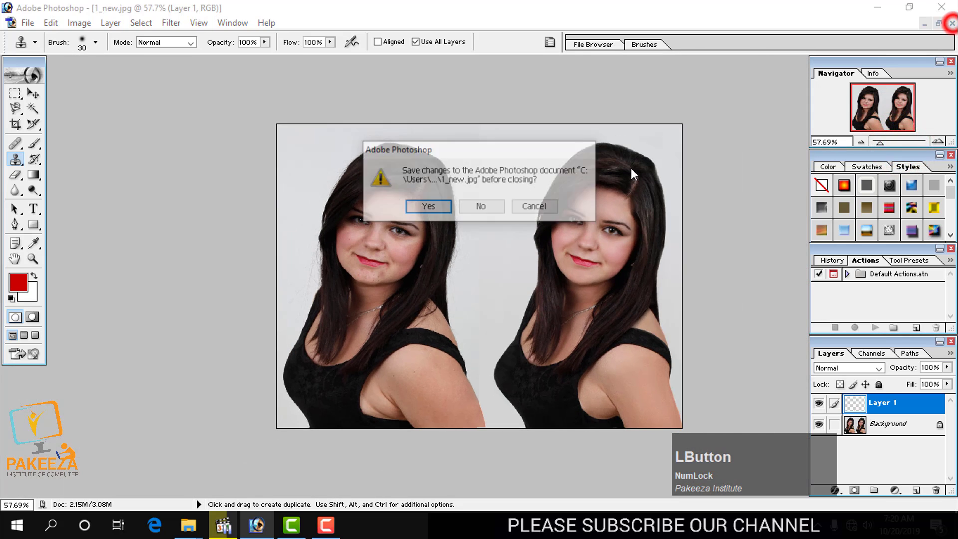
left_click(484, 208)
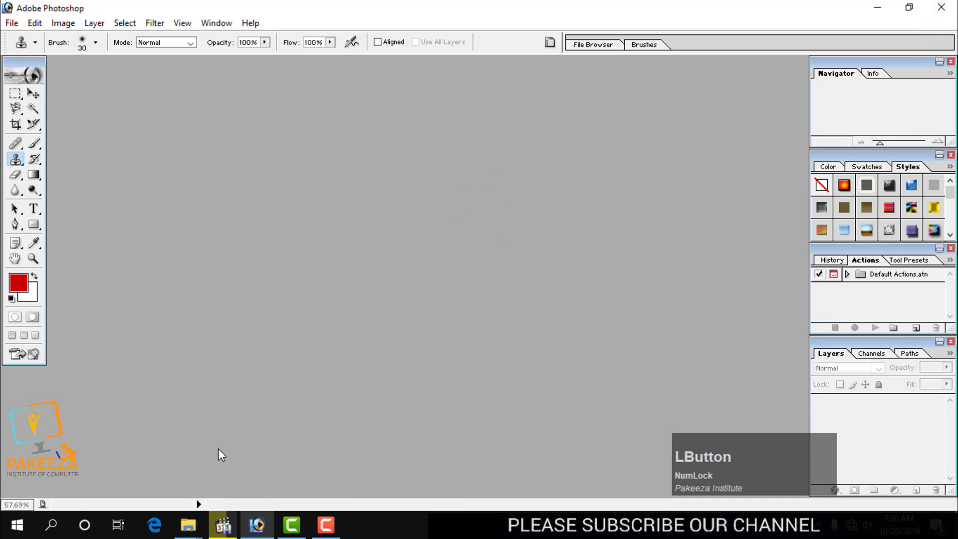
Open the picture 113-small from the Nature folder in Photoshop and maximize its window.
left_click(188, 525)
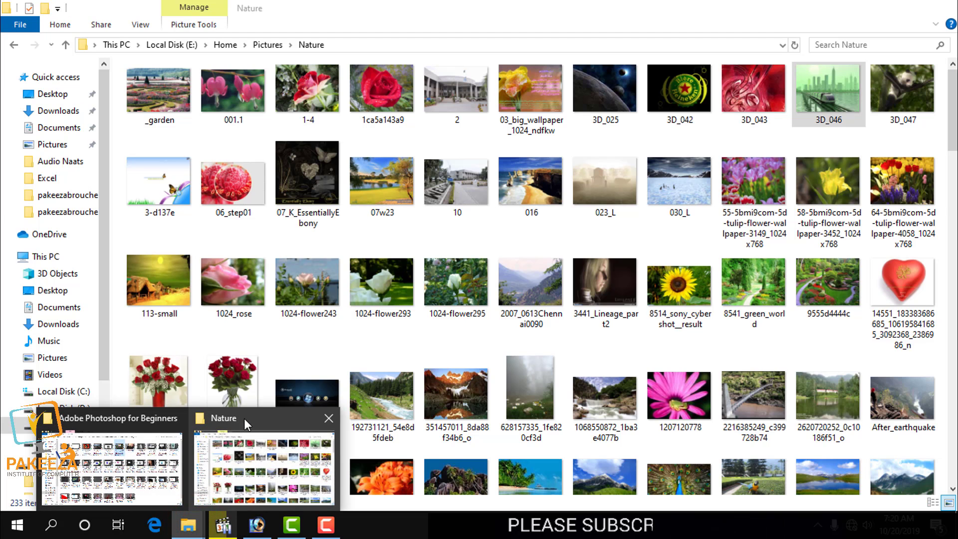
left_click(244, 418)
left_click_drag(182, 300, 375, 296)
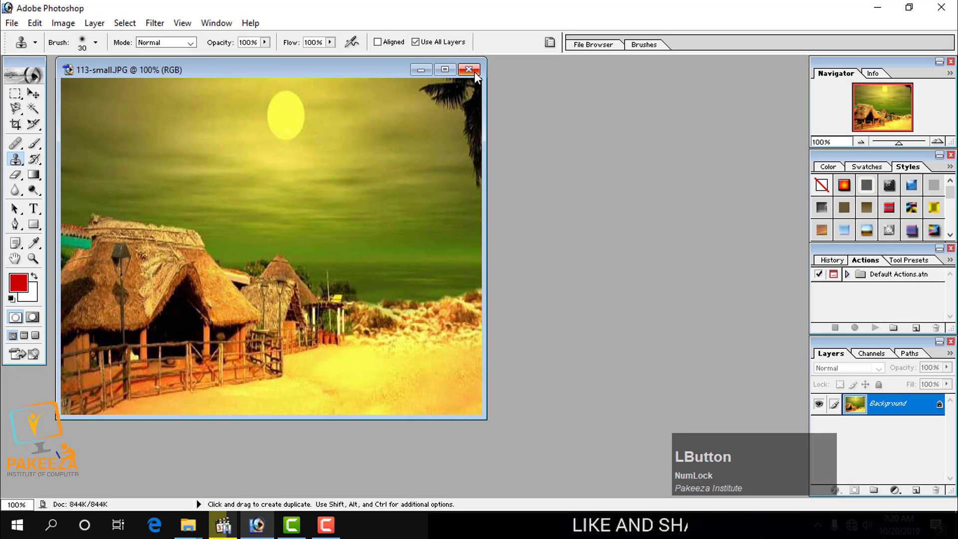
left_click(450, 70)
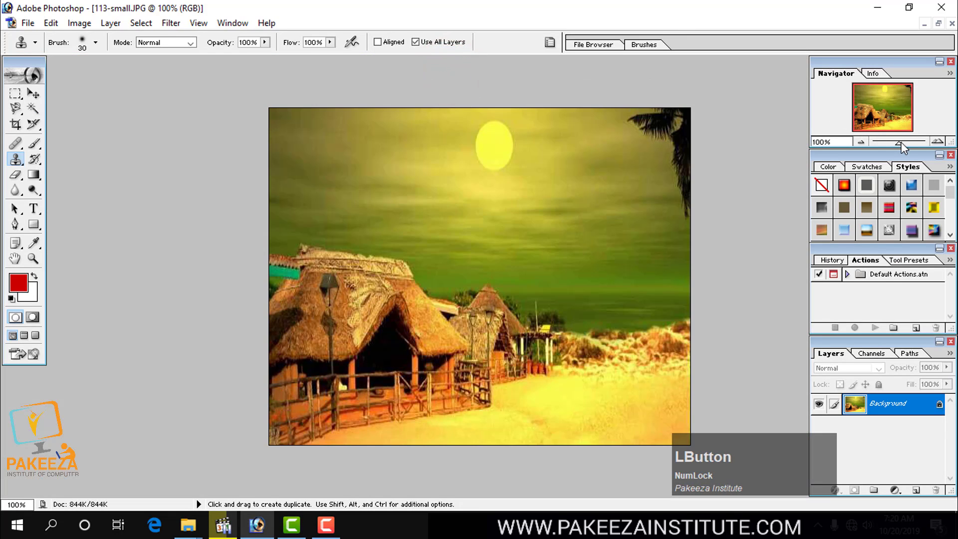
left_click_drag(899, 143, 900, 143)
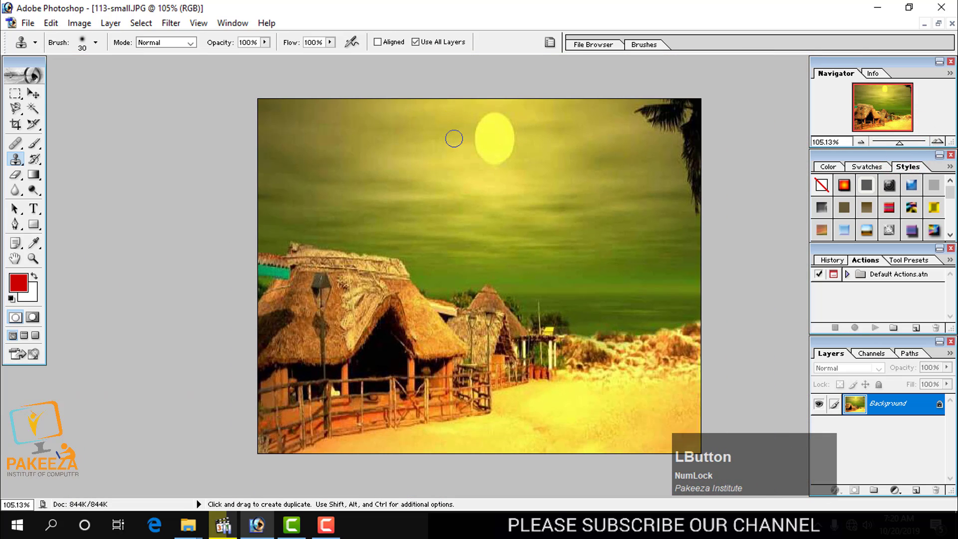
Add a new layer, make the Background the active layer again and enlarge the Clone Stamp brush to 90.
left_click(923, 494)
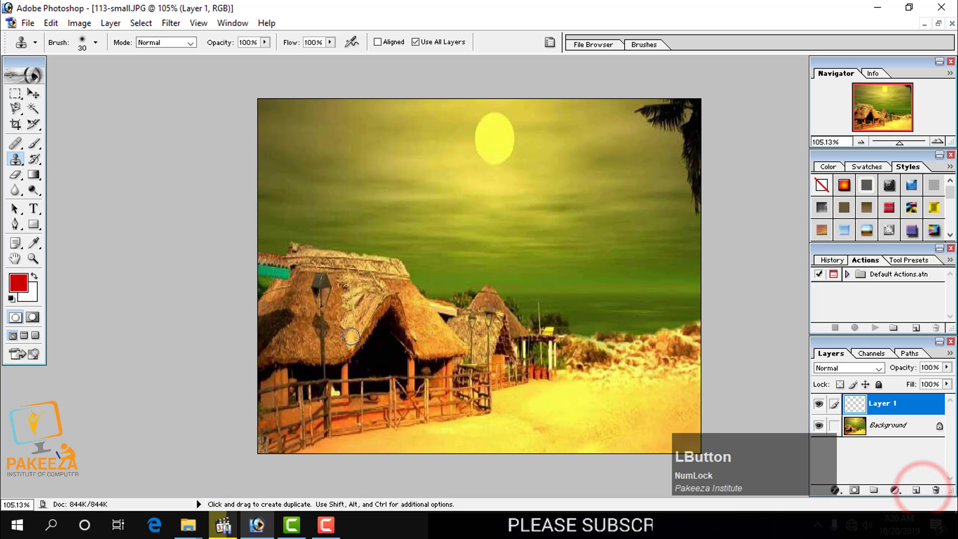
left_click(901, 428)
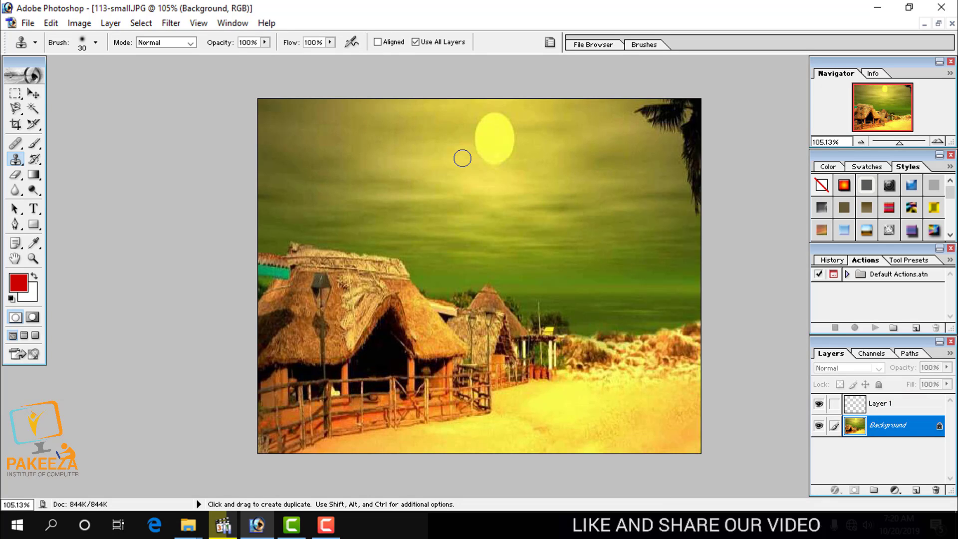
key("bracketright")
key("bracketright")
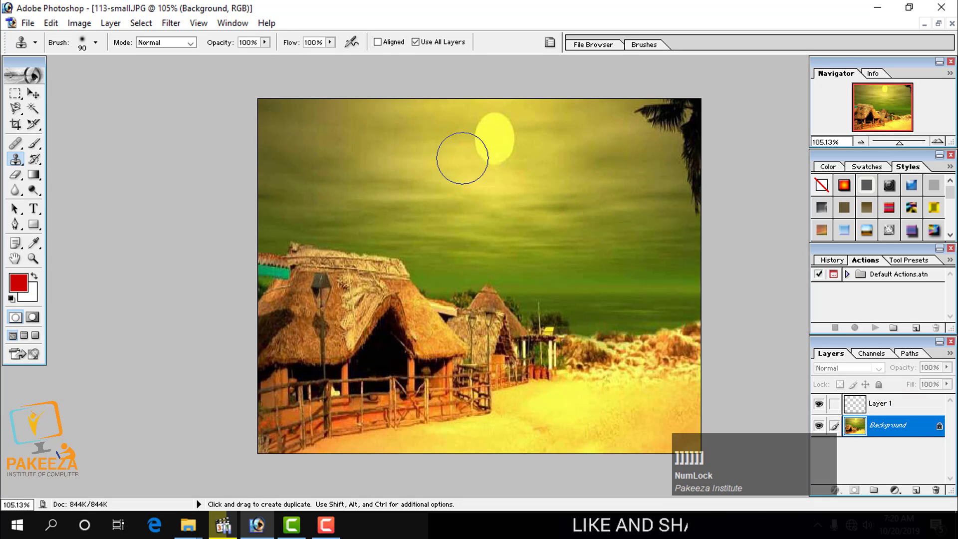
Sample the sky beside the yellow sun and clone it over the sun to remove it from the Background.
key("alt")
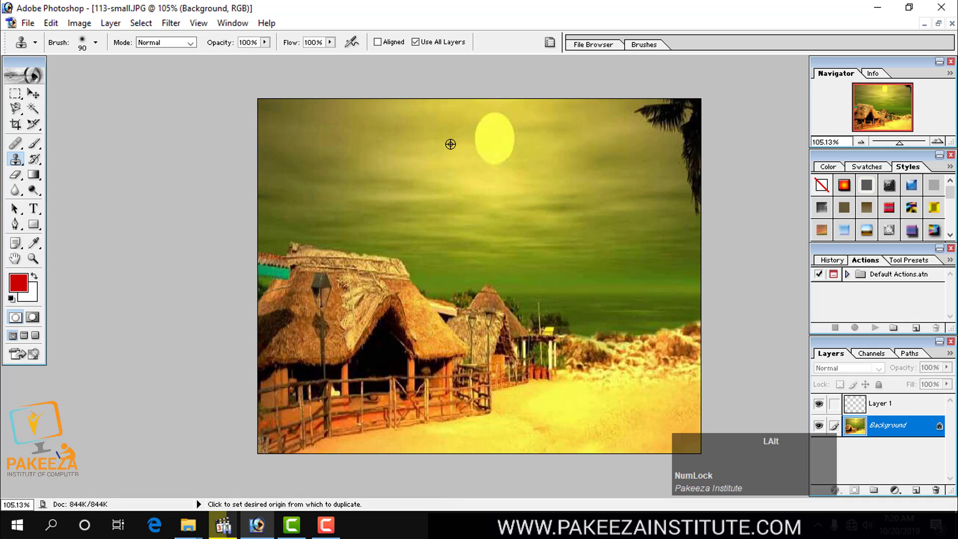
left_click(440, 150, "alt")
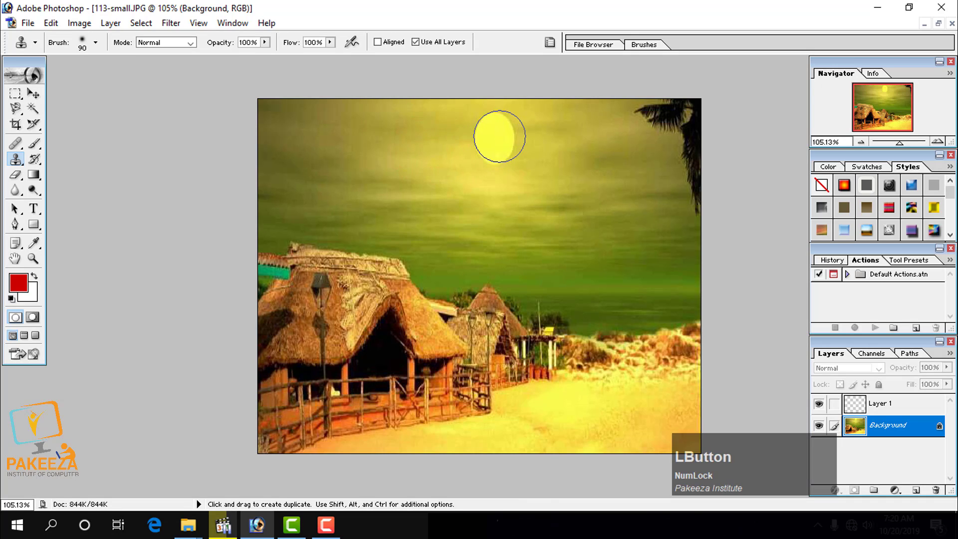
left_click(497, 137)
mouse_move(497, 138)
left_mouse_down()
mouse_move(498, 155)
mouse_move(489, 119)
mouse_move(502, 139)
left_mouse_up()
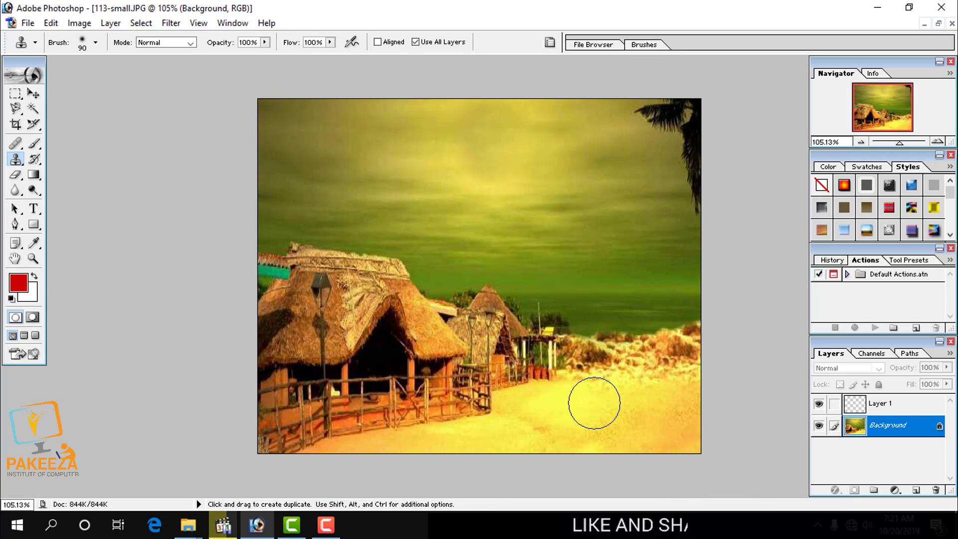
Sample the bushy dunes beyond the huts and clone them over the open sand in the foreground.
left_click(649, 356, "alt")
mouse_move(622, 407)
left_mouse_down()
mouse_move(614, 416)
mouse_move(664, 394)
mouse_move(582, 416)
mouse_move(551, 402)
mouse_move(494, 436)
mouse_move(550, 445)
left_mouse_up()
left_click_drag(661, 423, 571, 443)
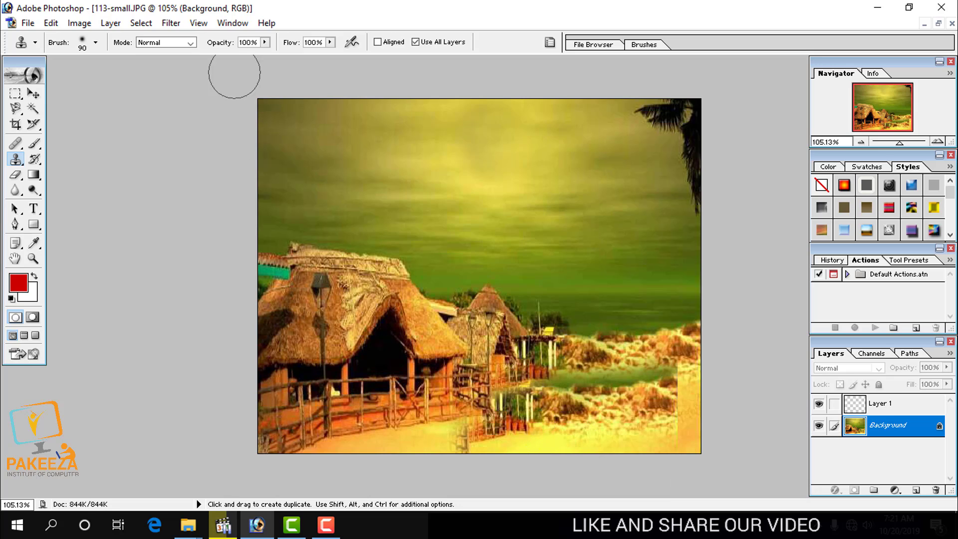
Set the Clone Stamp's opacity to 45% and clone semi-transparent dunes over the shoreline and the sand beside the huts.
left_click(266, 47)
left_click_drag(260, 52, 227, 55)
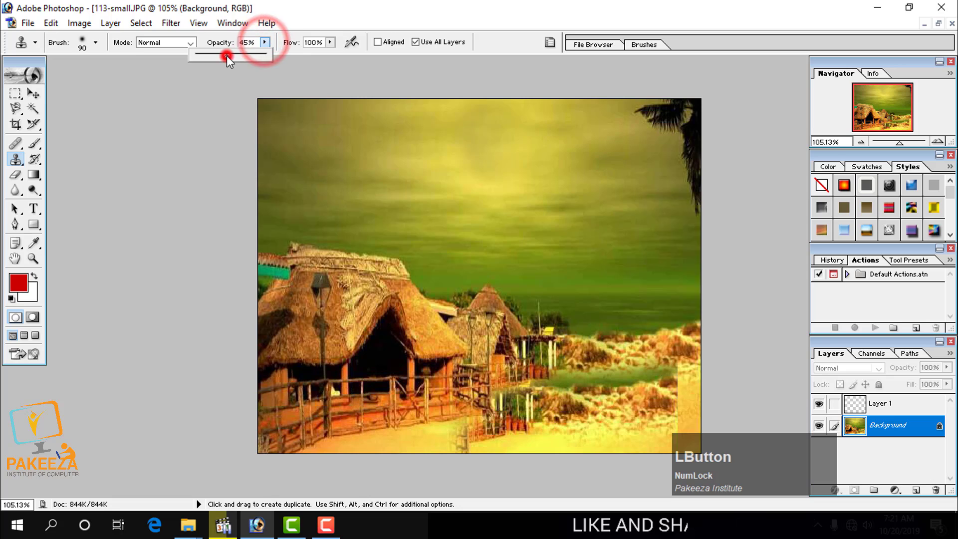
mouse_move(632, 327)
left_mouse_down()
mouse_move(622, 346)
mouse_move(638, 360)
mouse_move(599, 378)
mouse_move(566, 362)
mouse_move(606, 328)
mouse_move(590, 392)
left_mouse_up()
mouse_move(629, 310)
left_mouse_down()
mouse_move(592, 336)
mouse_move(573, 334)
mouse_move(601, 357)
mouse_move(484, 439)
mouse_move(476, 426)
mouse_move(496, 413)
mouse_move(515, 441)
mouse_move(541, 447)
mouse_move(600, 432)
mouse_move(688, 402)
left_mouse_up()
Set the Clone Stamp's flow to 55% and clone more faint dune texture over the foreground sand.
left_click(330, 43)
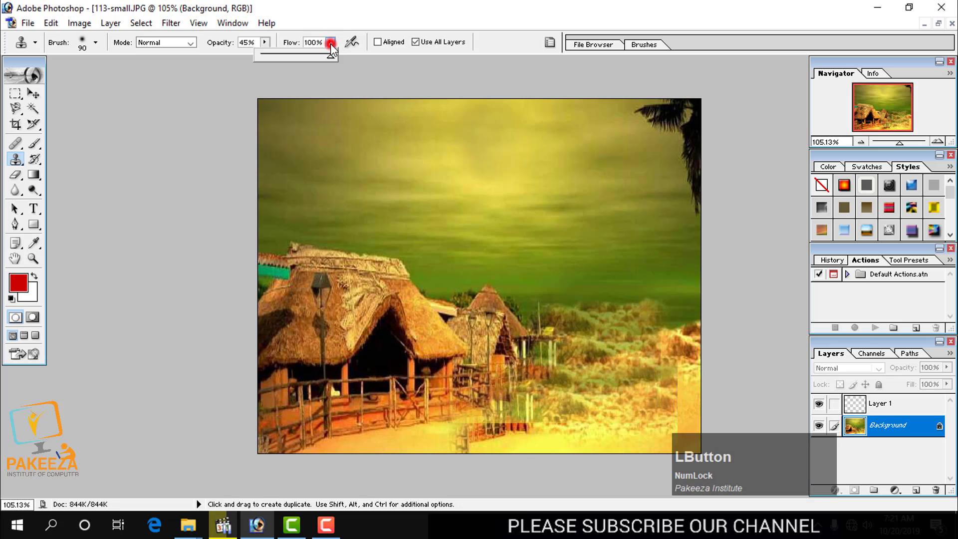
left_click_drag(331, 57, 299, 56)
mouse_move(619, 397)
left_mouse_down()
mouse_move(676, 389)
mouse_move(669, 410)
mouse_move(646, 424)
mouse_move(563, 433)
mouse_move(567, 404)
mouse_move(595, 414)
mouse_move(570, 428)
mouse_move(582, 402)
mouse_move(586, 425)
mouse_move(613, 396)
left_mouse_up()
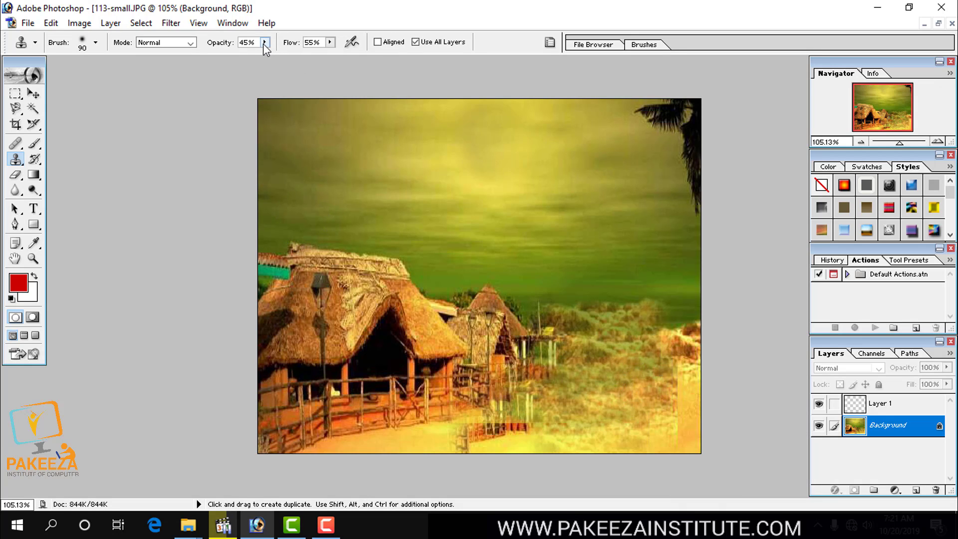
Restore the Clone Stamp's opacity and flow to 100% and set its blending mode to Darken.
left_click_drag(265, 42, 394, 66)
left_click(332, 43)
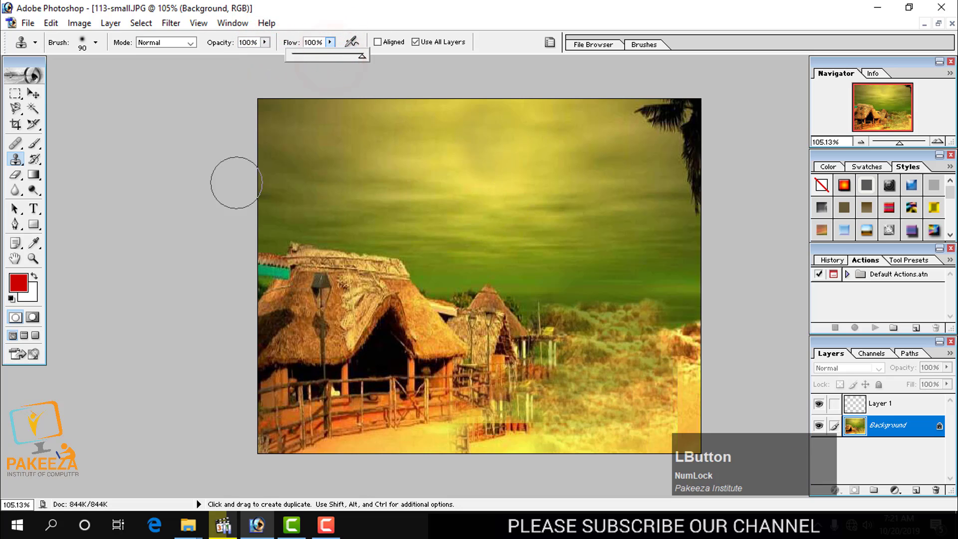
left_click(190, 43)
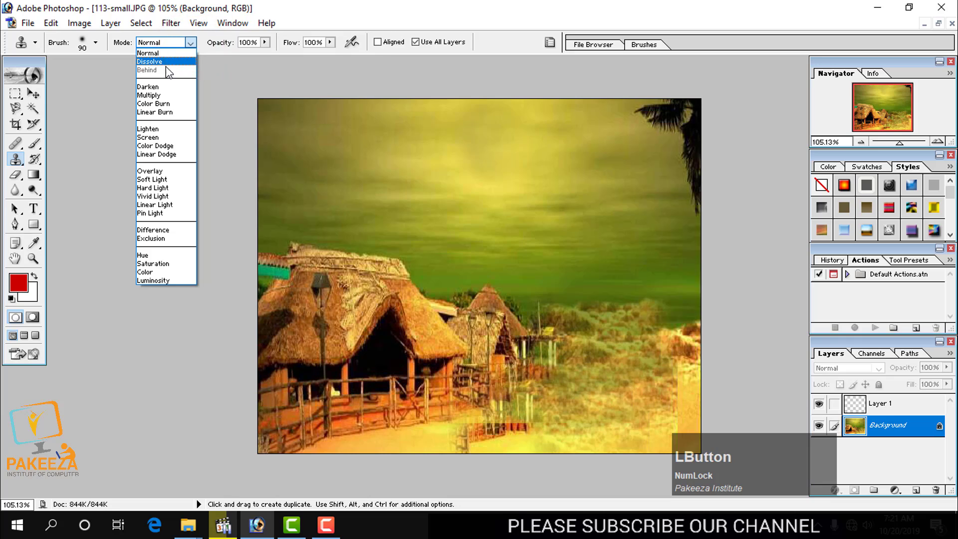
left_click(157, 88)
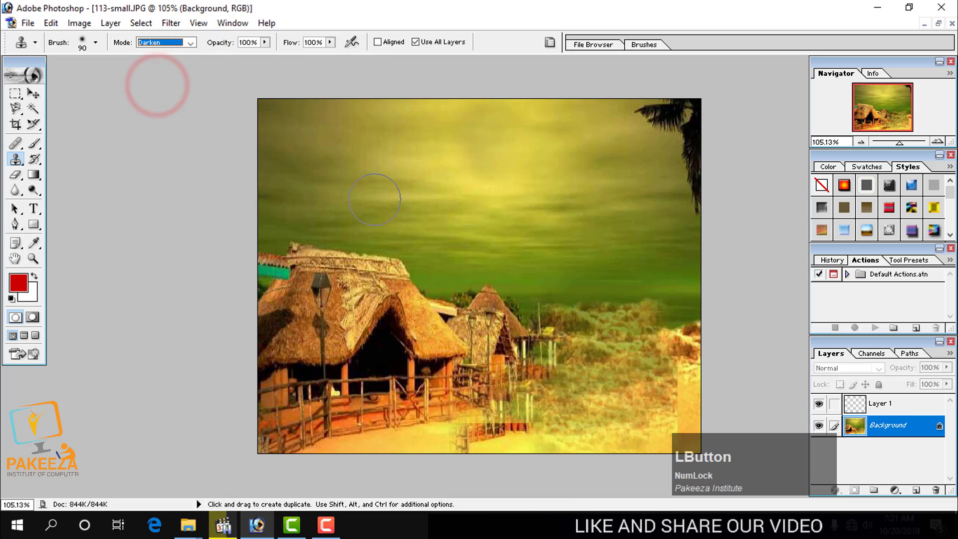
Sample the sky above the large hut and clone in Darken mode across the sky, the small huts and the dunes.
left_click(332, 182, "alt")
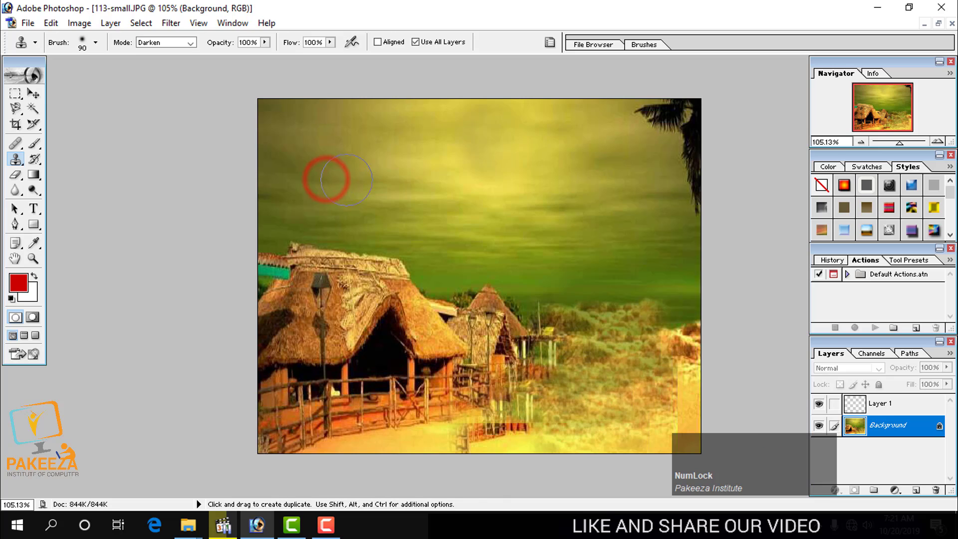
mouse_move(396, 188)
left_mouse_down()
mouse_move(446, 197)
mouse_move(517, 180)
mouse_move(502, 211)
mouse_move(444, 193)
mouse_move(455, 242)
mouse_move(444, 244)
mouse_move(452, 227)
mouse_move(459, 259)
mouse_move(494, 253)
mouse_move(524, 300)
mouse_move(539, 288)
mouse_move(574, 304)
mouse_move(558, 332)
mouse_move(523, 337)
mouse_move(534, 340)
mouse_move(511, 328)
mouse_move(503, 347)
mouse_move(511, 355)
mouse_move(520, 330)
mouse_move(558, 354)
mouse_move(543, 331)
mouse_move(506, 343)
mouse_move(495, 322)
left_mouse_up()
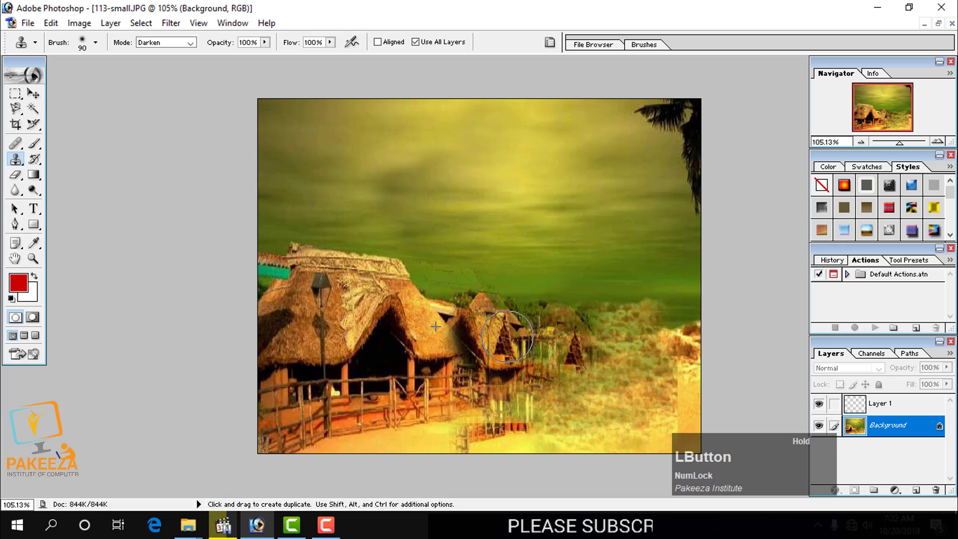
mouse_move(509, 337)
left_mouse_down()
mouse_move(537, 363)
mouse_move(578, 380)
mouse_move(602, 349)
mouse_move(599, 376)
mouse_move(628, 382)
mouse_move(648, 334)
mouse_move(651, 362)
mouse_move(674, 361)
mouse_move(651, 393)
mouse_move(631, 379)
mouse_move(606, 398)
mouse_move(586, 373)
mouse_move(576, 388)
mouse_move(558, 378)
mouse_move(519, 340)
mouse_move(523, 360)
mouse_move(572, 407)
mouse_move(602, 385)
mouse_move(585, 371)
left_mouse_up()
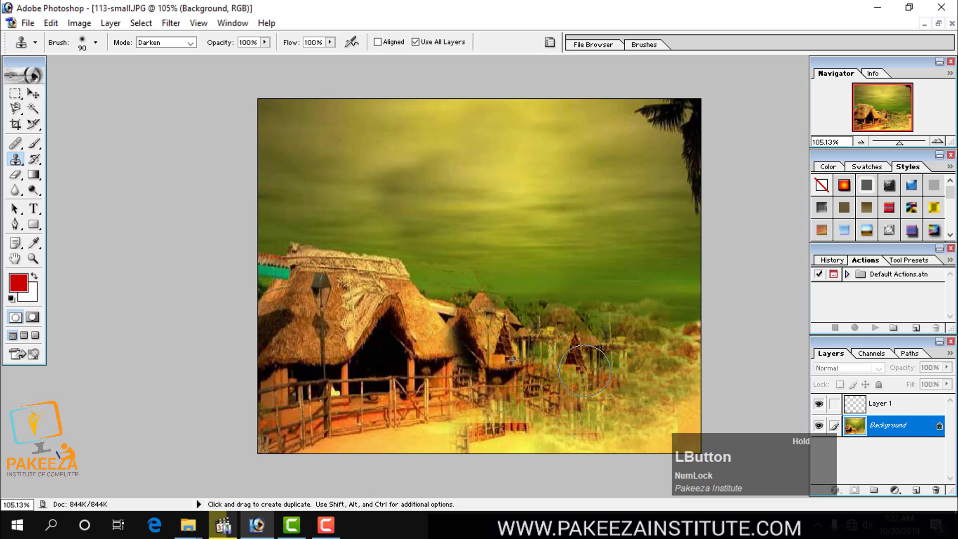
left_click_drag(653, 335, 645, 347)
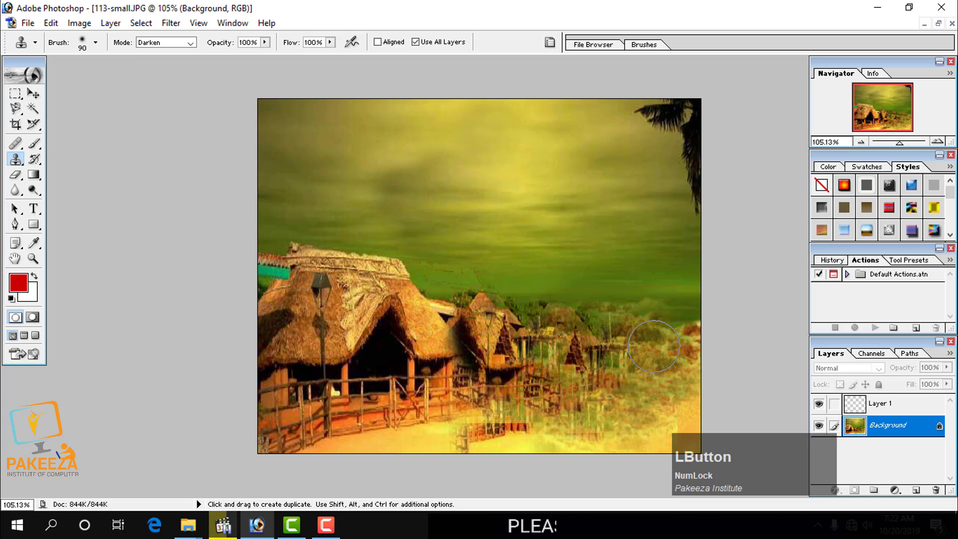
Sample beside the cloned small hut and clone more huts and fencing across the dunes and foreground sand.
left_click(556, 335, "alt")
mouse_move(587, 340)
left_mouse_down()
mouse_move(619, 349)
mouse_move(655, 321)
mouse_move(641, 344)
mouse_move(671, 304)
mouse_move(651, 342)
mouse_move(675, 346)
mouse_move(667, 339)
mouse_move(675, 369)
mouse_move(688, 352)
mouse_move(664, 352)
mouse_move(658, 418)
mouse_move(588, 389)
mouse_move(531, 430)
mouse_move(579, 436)
left_mouse_up()
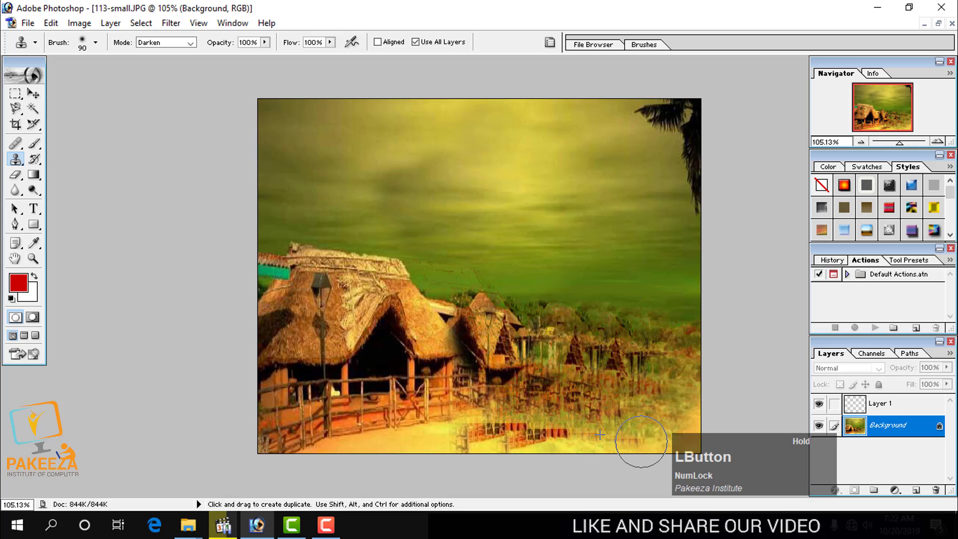
left_click_drag(641, 442, 670, 435)
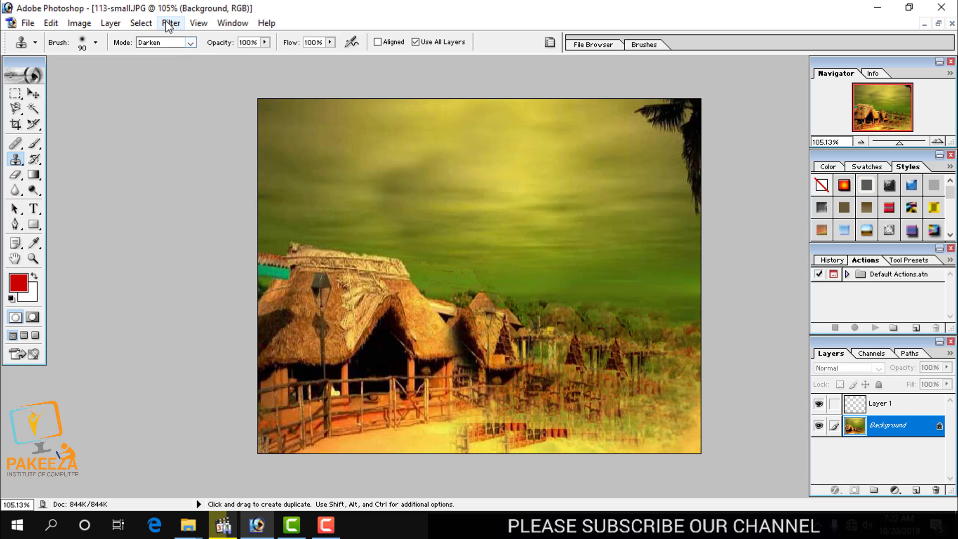
left_click(191, 44)
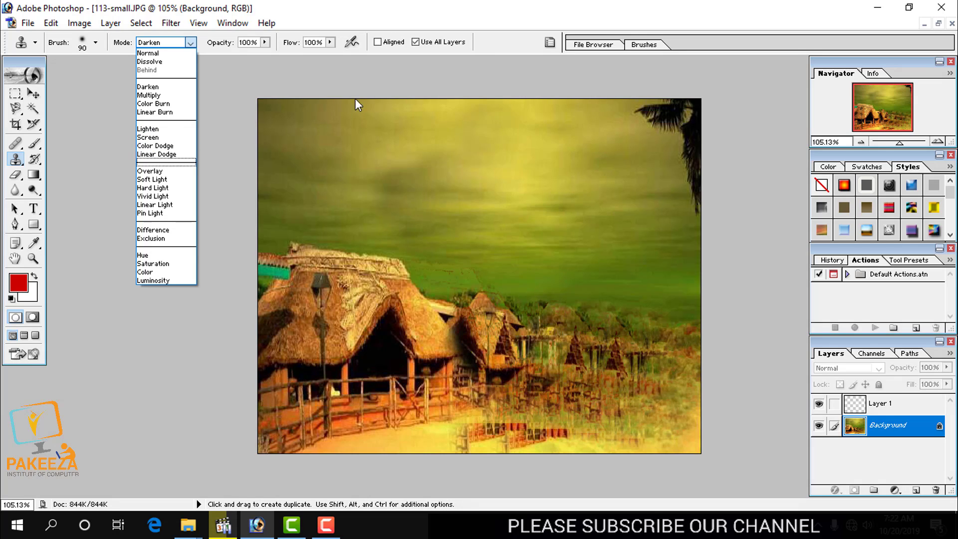
left_click(412, 20)
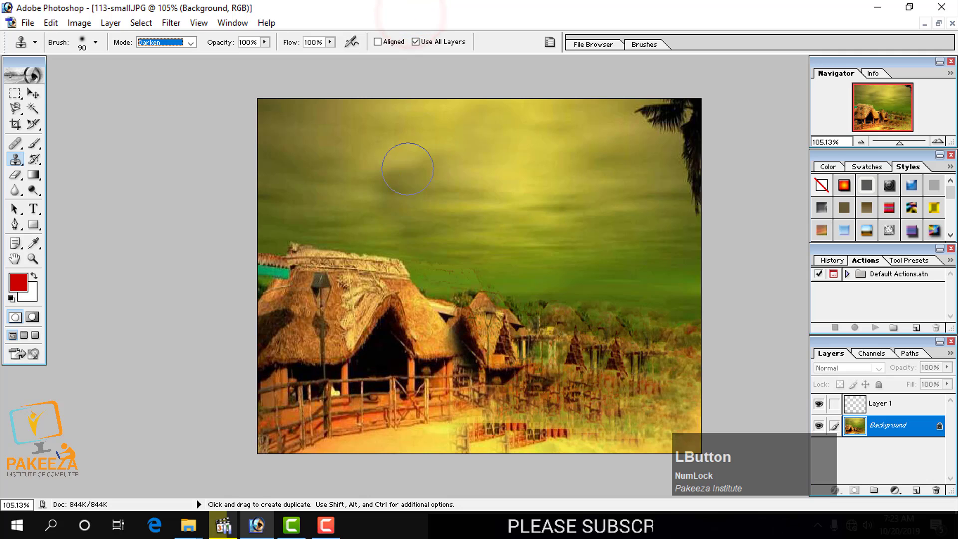
left_click(326, 526)
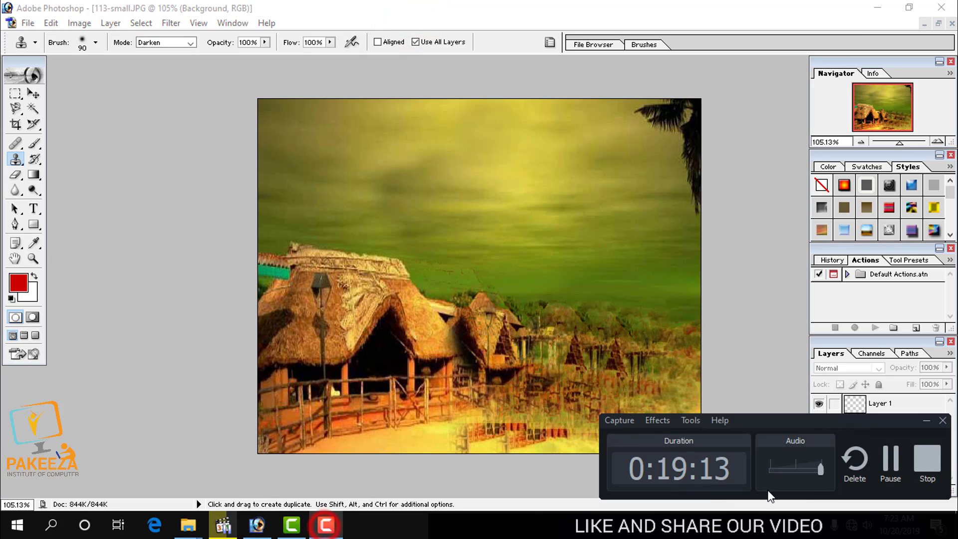
left_click(896, 459)
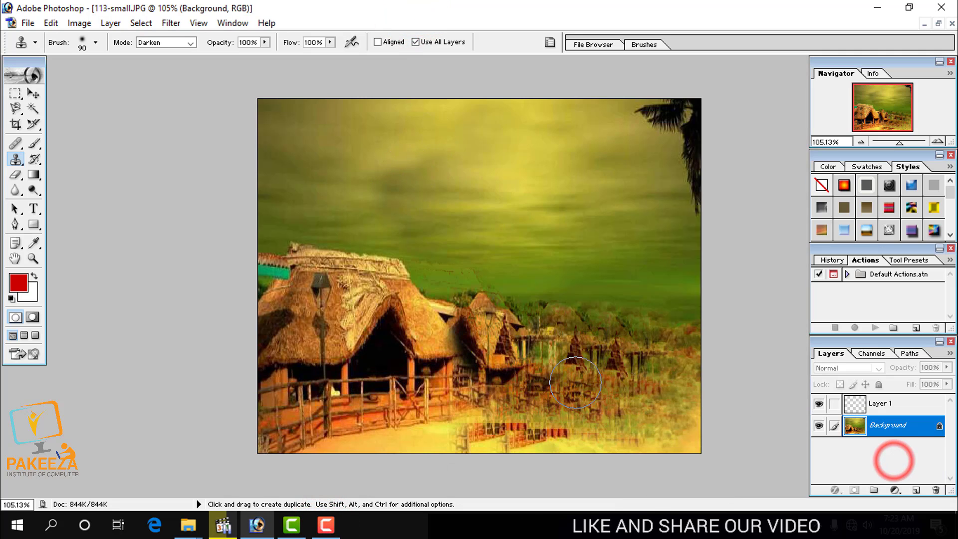
Activate Layer 1 and clone a second copy of the huts and dunes across the sky.
left_click(885, 402)
mouse_move(519, 199)
left_mouse_down()
mouse_move(494, 190)
mouse_move(440, 216)
mouse_move(554, 220)
mouse_move(582, 192)
mouse_move(541, 227)
left_mouse_up()
mouse_move(593, 224)
left_mouse_down()
mouse_move(550, 188)
mouse_move(556, 133)
mouse_move(532, 229)
mouse_move(441, 185)
mouse_move(410, 148)
mouse_move(390, 146)
mouse_move(347, 208)
mouse_move(300, 158)
mouse_move(315, 102)
mouse_move(470, 151)
left_mouse_up()
mouse_move(597, 183)
left_mouse_down()
mouse_move(635, 198)
mouse_move(692, 129)
mouse_move(680, 114)
left_mouse_up()
mouse_move(687, 178)
left_mouse_down()
mouse_move(676, 242)
mouse_move(701, 232)
mouse_move(650, 217)
mouse_move(551, 227)
mouse_move(292, 146)
left_mouse_up()
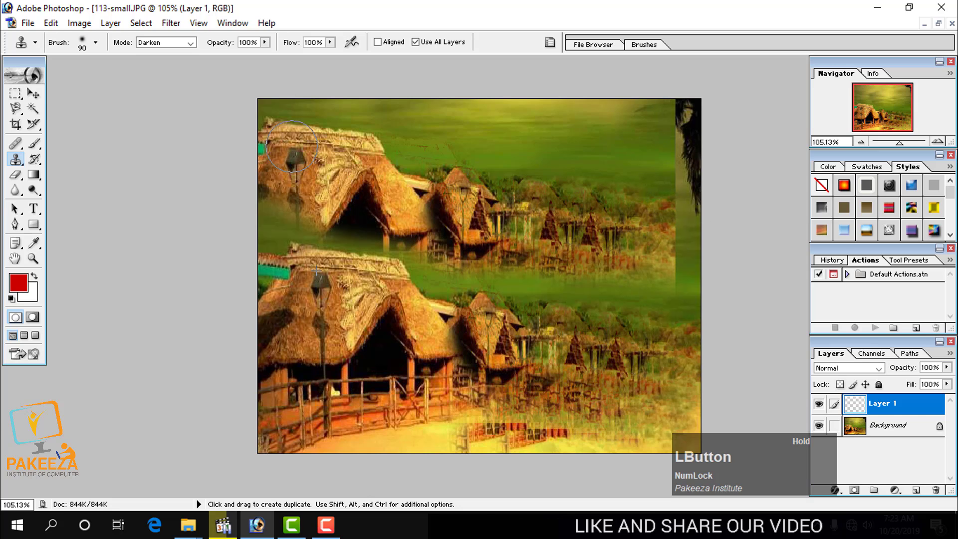
left_click_drag(430, 158, 555, 196)
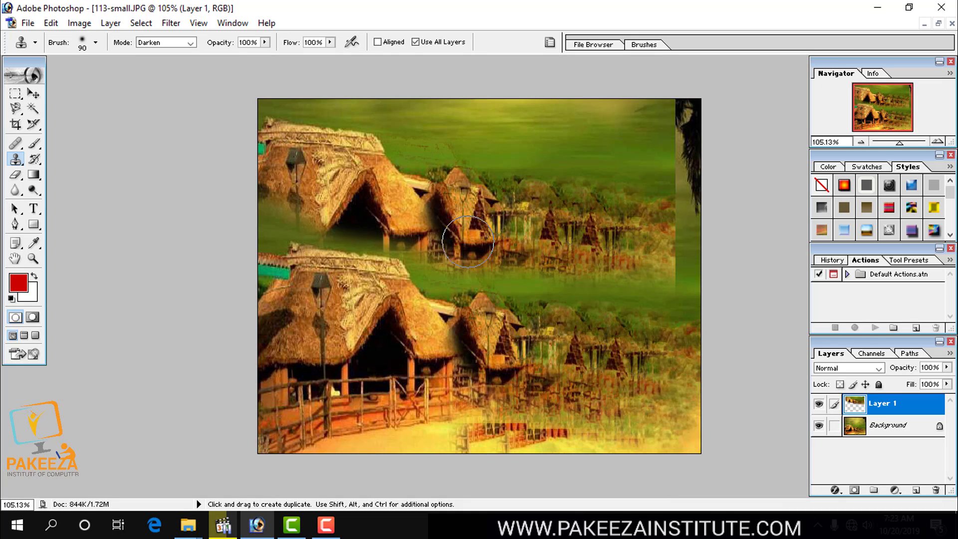
Switch to the Pattern Stamp Tool and enlarge its brush to 150.
left_click(15, 160)
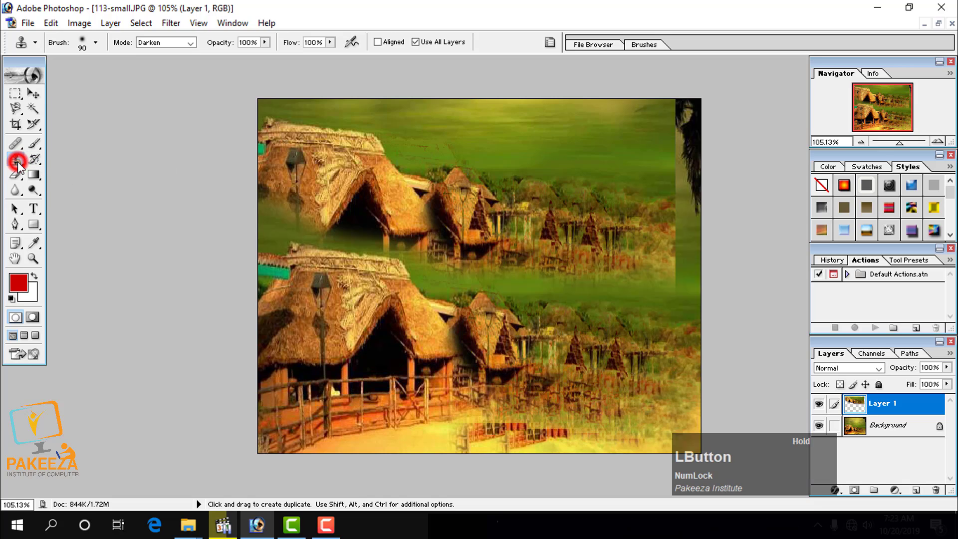
left_click_drag(27, 170, 81, 185)
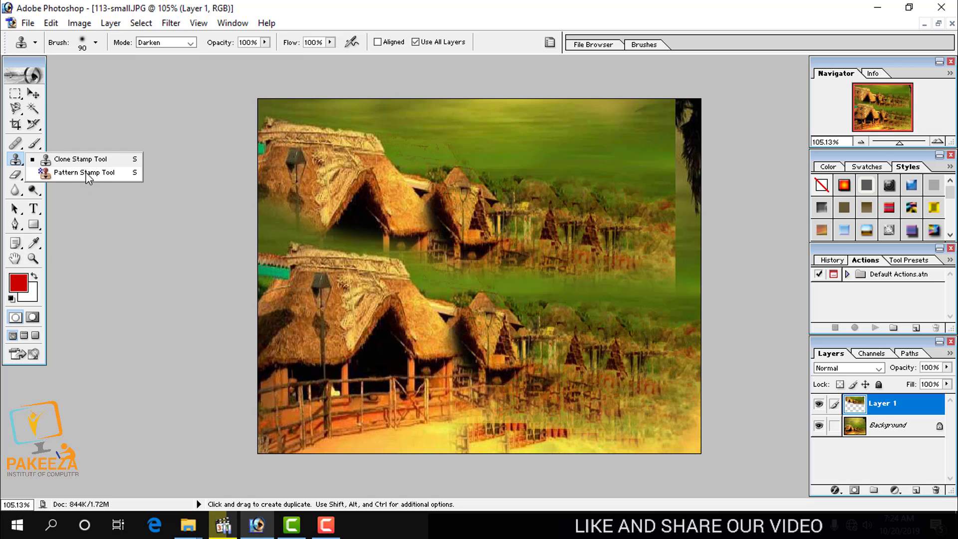
left_click(86, 173)
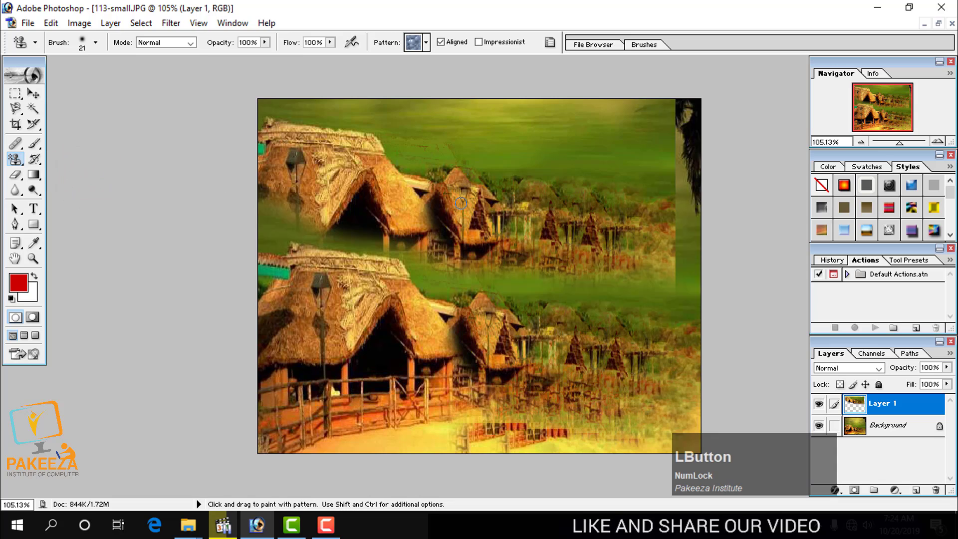
key("bracketright")
key("bracketright")
key("bracketright")
key("bracketright")
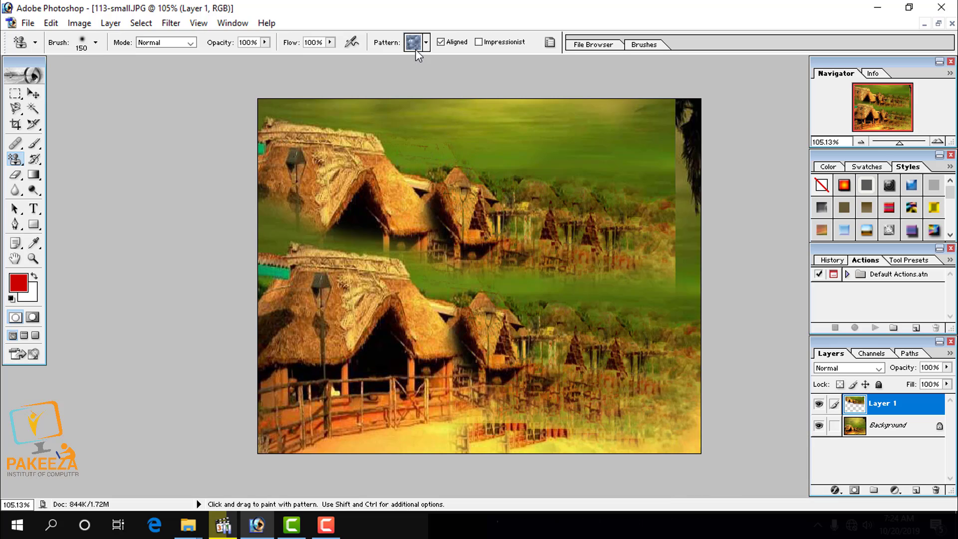
left_click(448, 16)
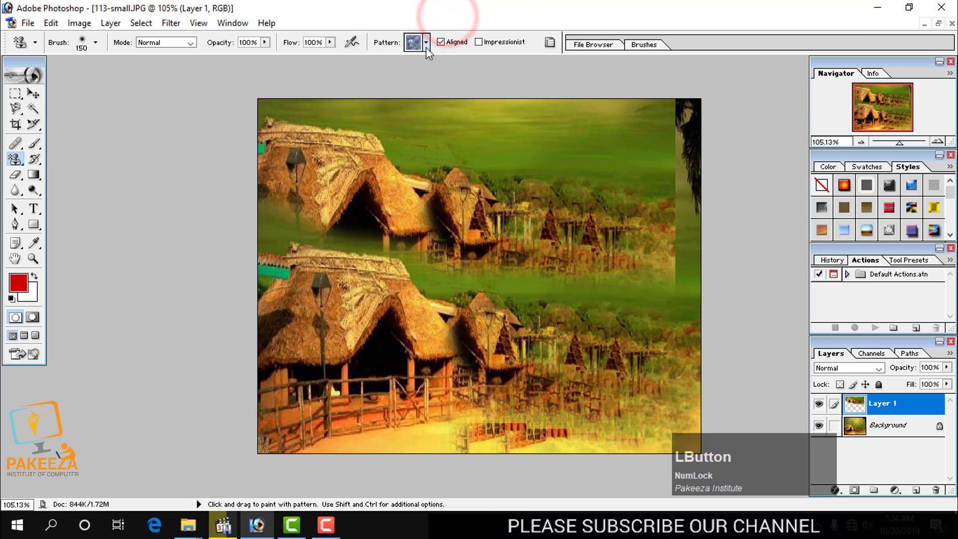
Choose the Herringbone 2 pattern and paint it over the sky on Layer 1.
left_click(426, 43)
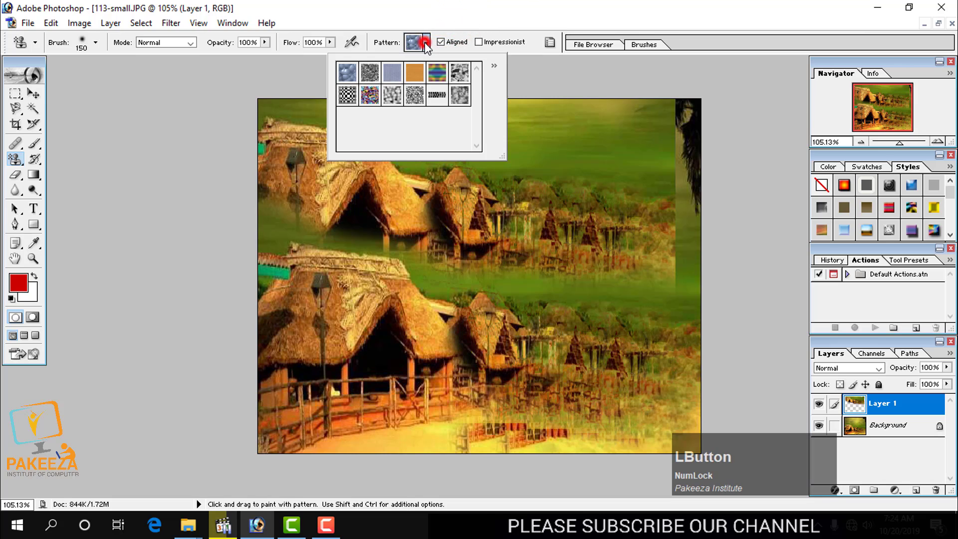
left_click(437, 95)
mouse_move(450, 231)
left_mouse_down()
mouse_move(471, 263)
mouse_move(541, 236)
mouse_move(518, 205)
mouse_move(571, 262)
mouse_move(611, 182)
mouse_move(532, 196)
mouse_move(498, 142)
mouse_move(376, 163)
mouse_move(386, 195)
mouse_move(359, 159)
mouse_move(288, 128)
mouse_move(267, 172)
mouse_move(429, 189)
mouse_move(629, 158)
mouse_move(597, 123)
mouse_move(561, 148)
mouse_move(645, 230)
mouse_move(717, 246)
mouse_move(728, 265)
mouse_move(688, 306)
mouse_move(452, 208)
mouse_move(310, 182)
mouse_move(270, 115)
left_mouse_up()
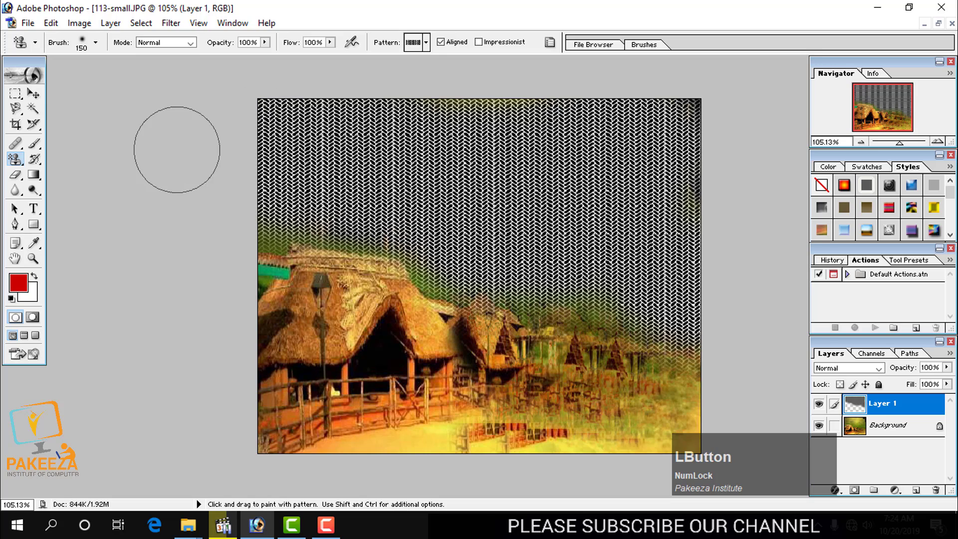
Change the stamp pattern to the last grey cloud-like texture and paint it over the foreground fence and sand.
left_click(427, 42)
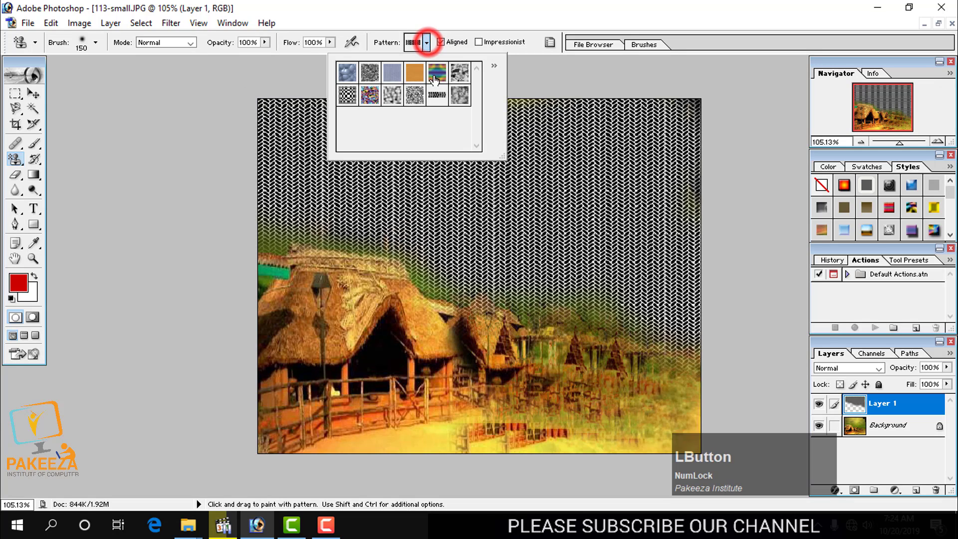
left_click(459, 95)
mouse_move(270, 428)
left_mouse_down()
mouse_move(333, 420)
mouse_move(430, 446)
mouse_move(551, 429)
mouse_move(563, 472)
left_mouse_up()
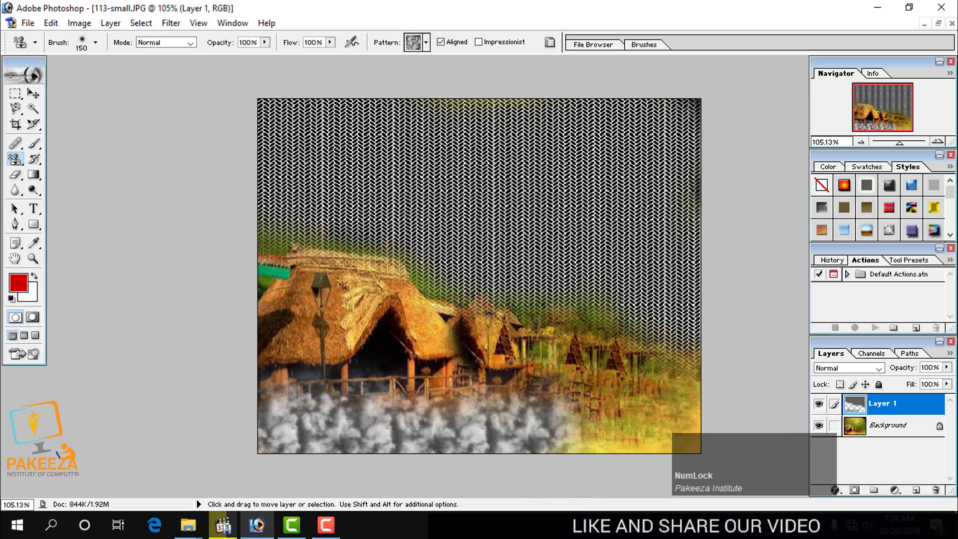
Undo the foreground and herringbone pattern strokes and paint the grey cloud-like pattern over the sky on Layer 1.
key("ctrl+alt+z")
key("ctrl+alt+z")
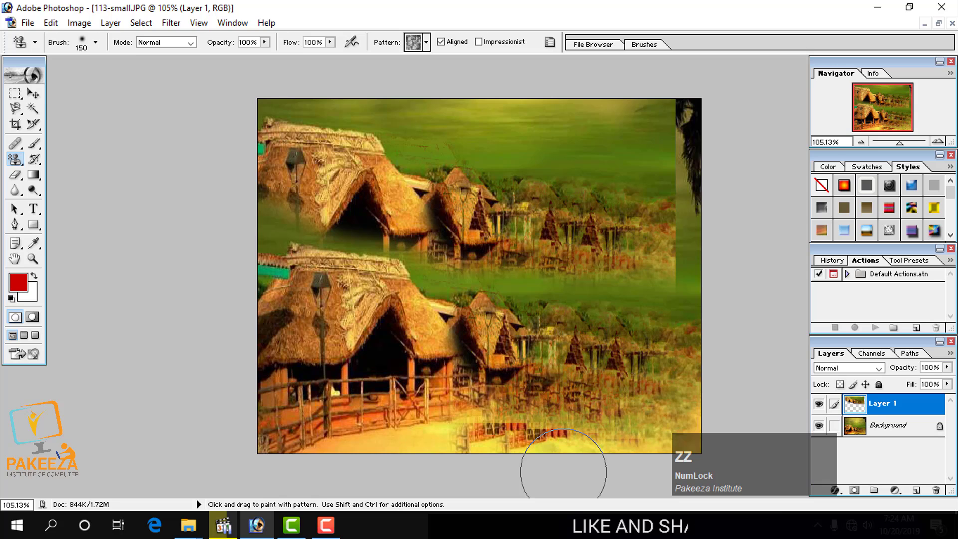
mouse_move(289, 120)
left_mouse_down()
mouse_move(329, 100)
mouse_move(528, 127)
mouse_move(698, 88)
mouse_move(708, 190)
mouse_move(677, 212)
mouse_move(643, 197)
mouse_move(577, 224)
mouse_move(479, 186)
mouse_move(394, 203)
mouse_move(343, 176)
mouse_move(303, 181)
mouse_move(275, 193)
mouse_move(268, 209)
mouse_move(267, 200)
mouse_move(397, 222)
mouse_move(465, 206)
mouse_move(499, 237)
mouse_move(544, 203)
mouse_move(549, 238)
mouse_move(592, 260)
mouse_move(684, 240)
mouse_move(690, 250)
mouse_move(719, 233)
left_mouse_up()
left_click(675, 270)
left_click(648, 255)
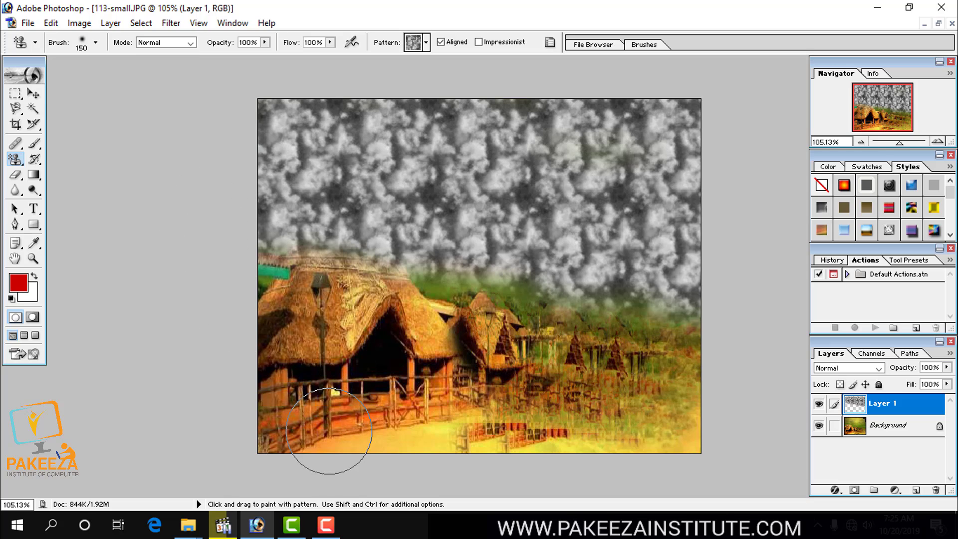
left_click(326, 523)
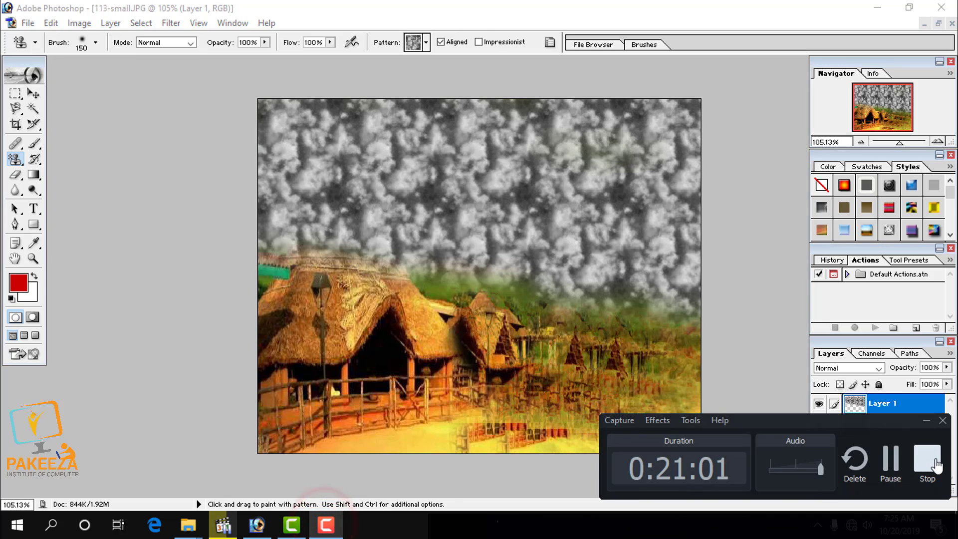
left_click(930, 458)
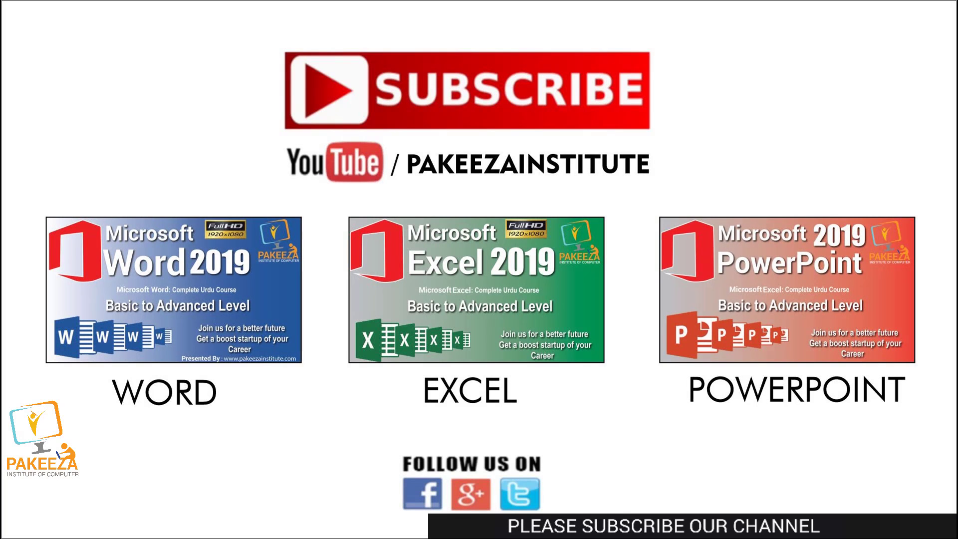